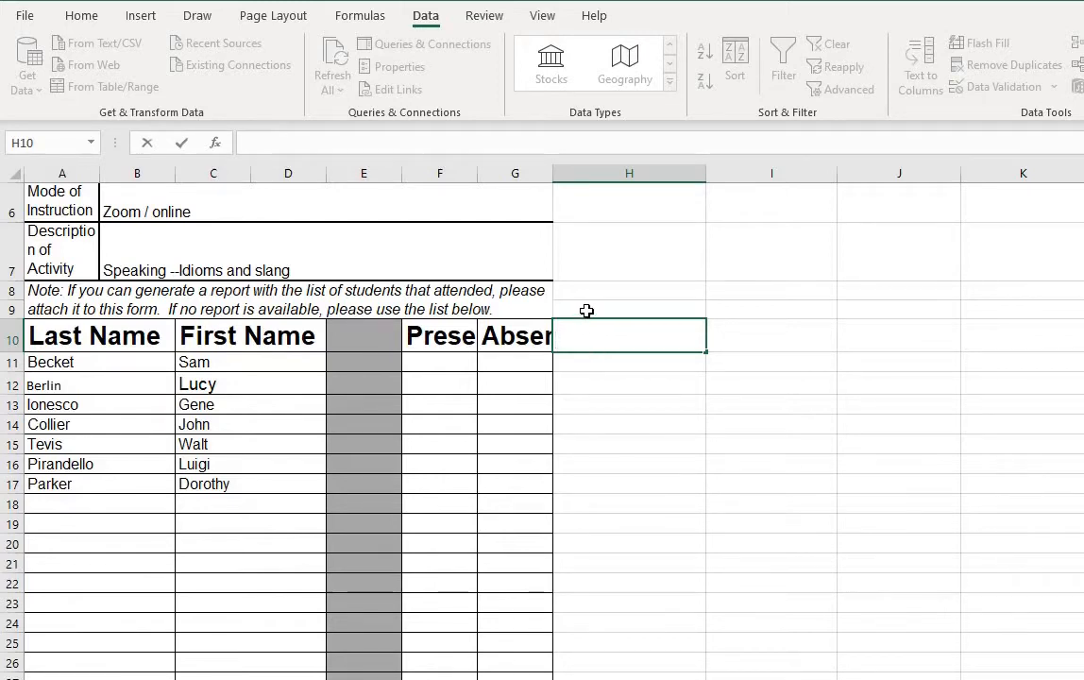
Step: Select H11:H26 and start a data validation rule that allows a List
click(566, 361)
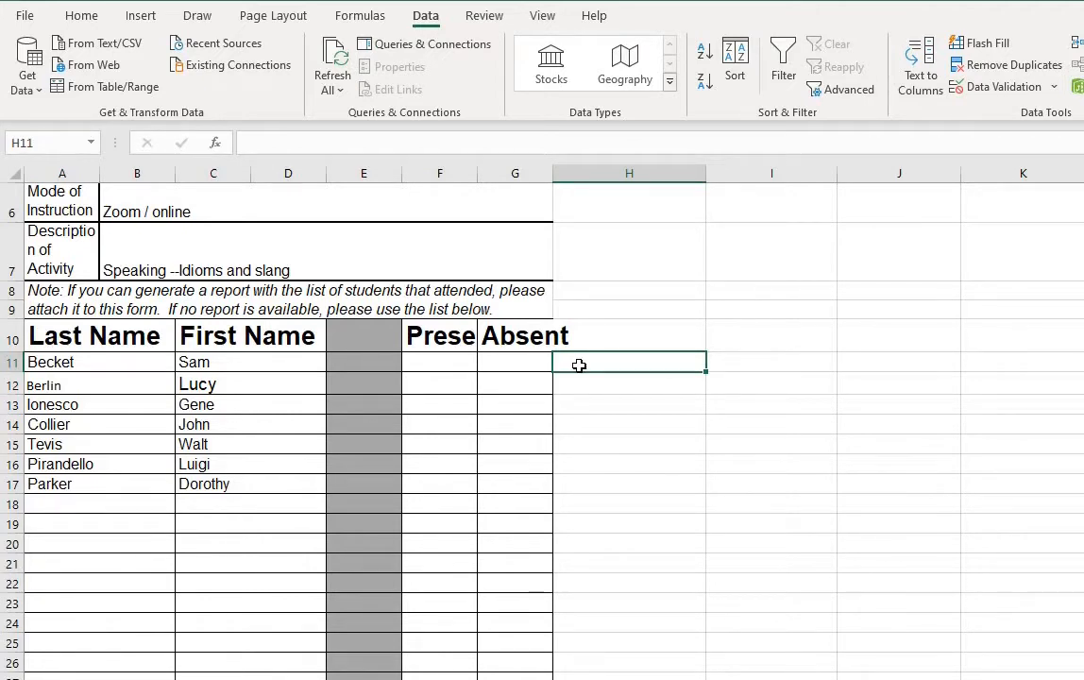
drag(580, 368, 574, 661)
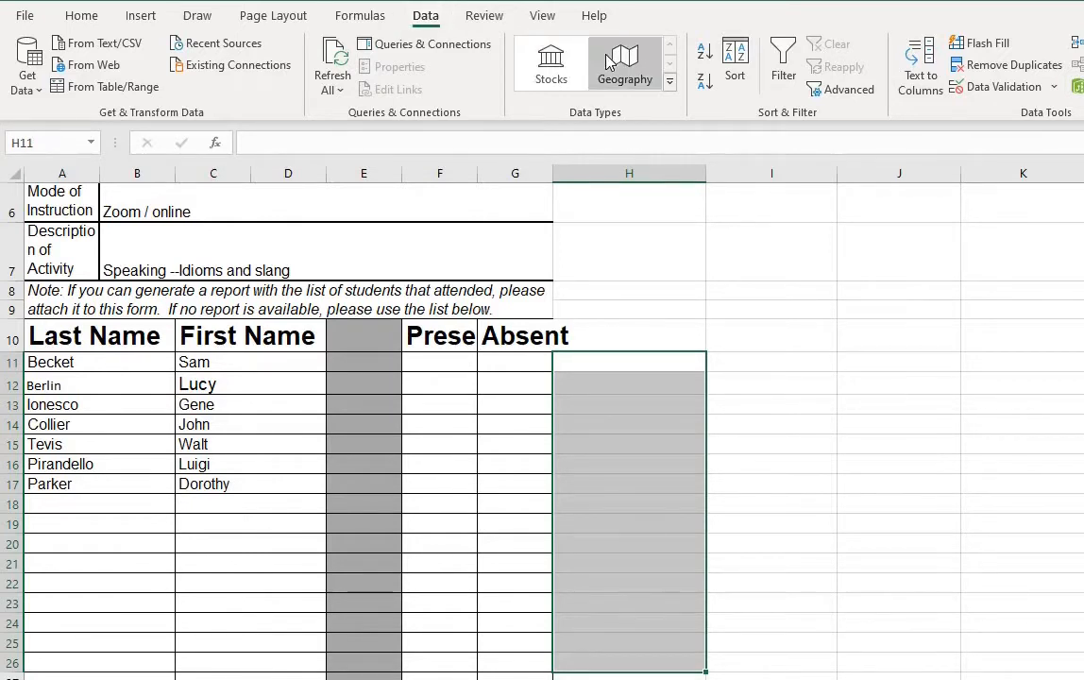
click(1002, 88)
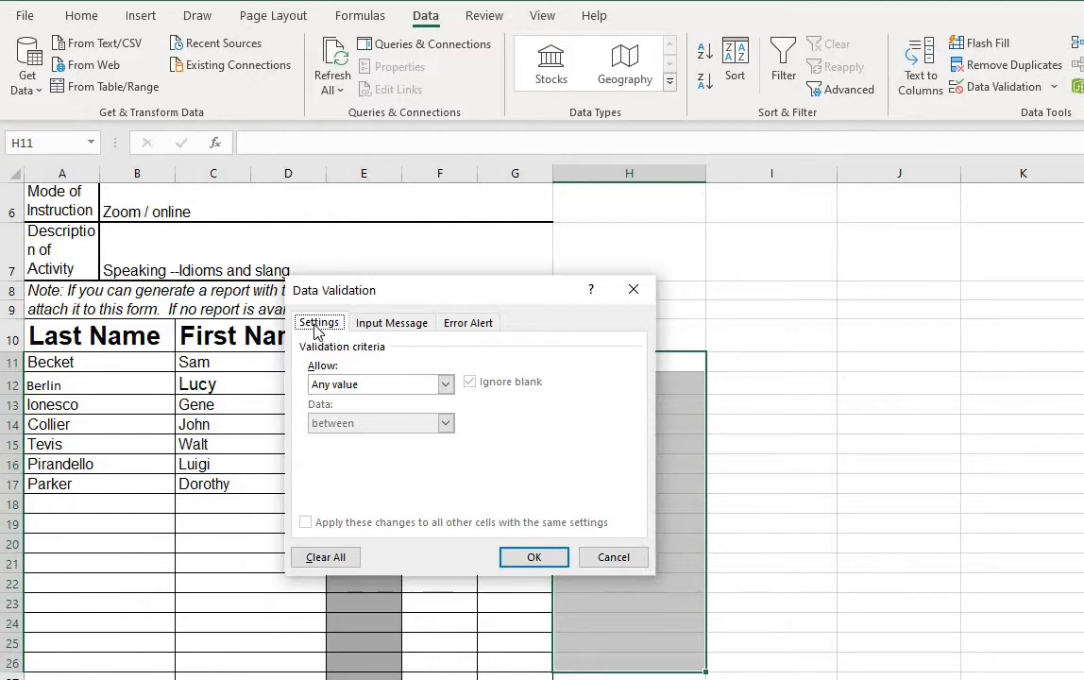
click(446, 386)
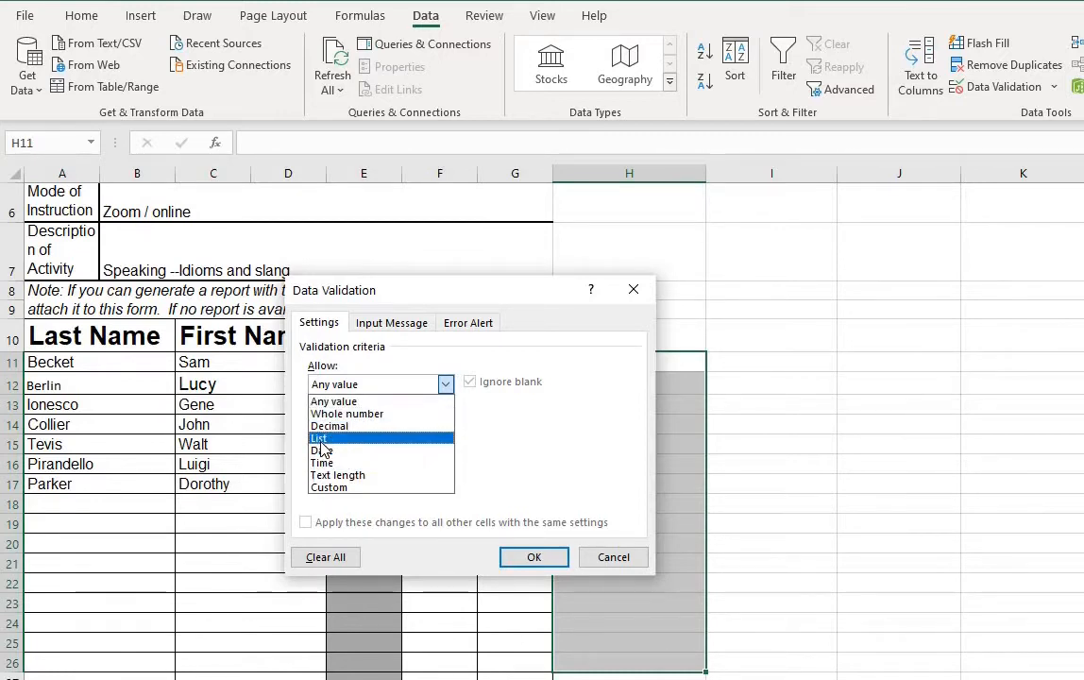
click(321, 441)
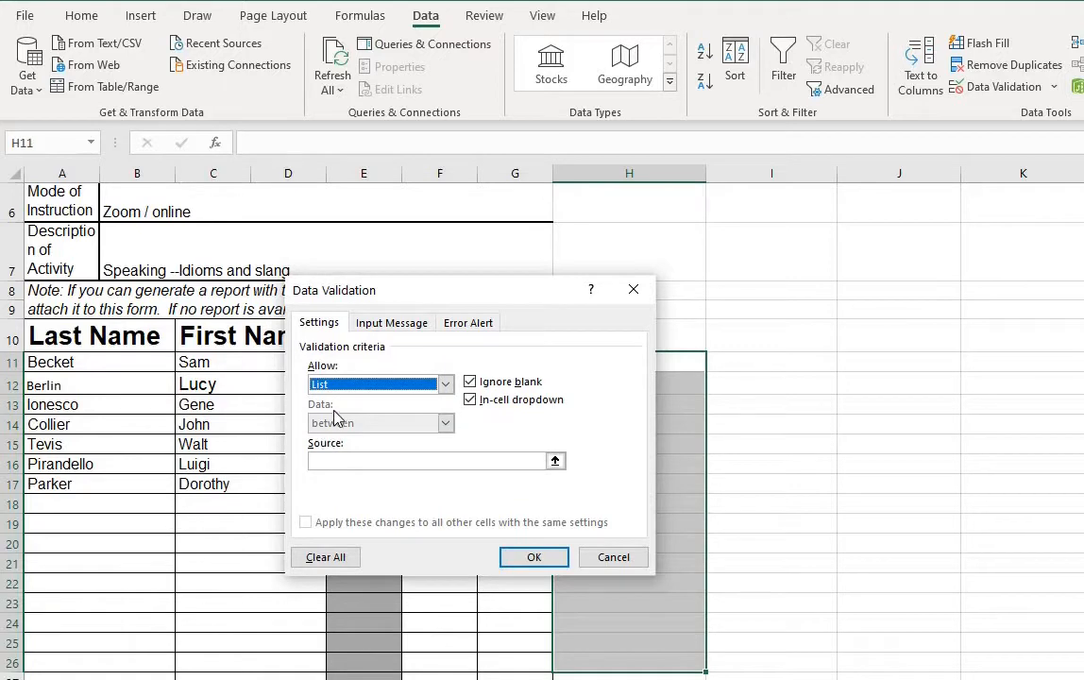
Step: Set the list source to Frequently asks questions, Ask questions for clarification, Rarely asks questions, and apply the rule
click(335, 459)
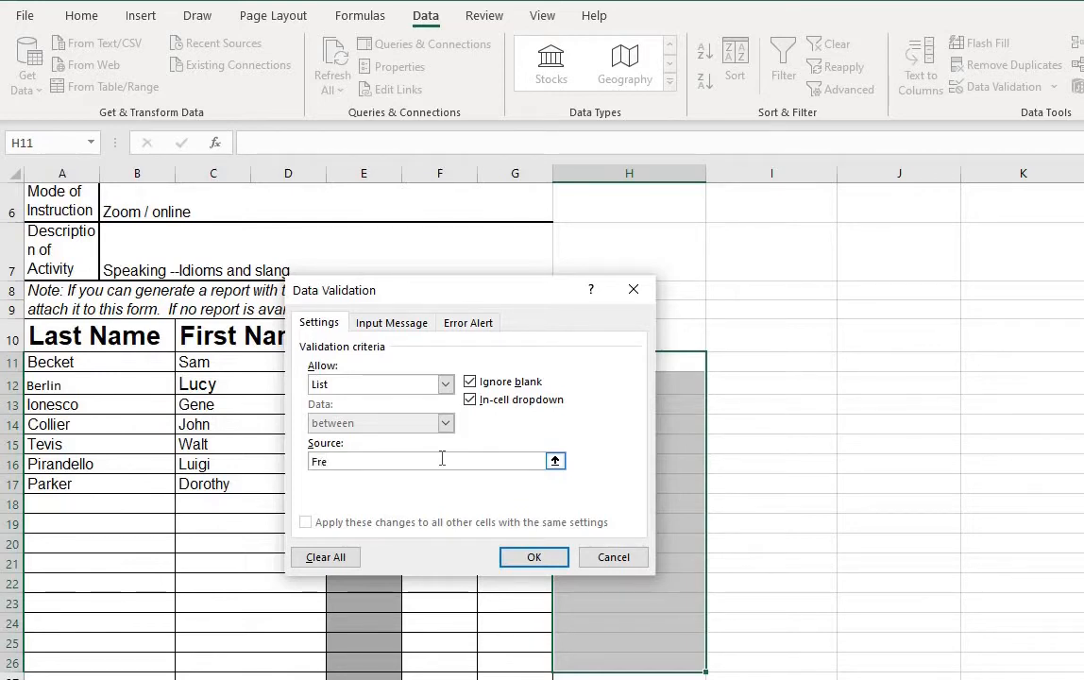
text(uently asks questions)
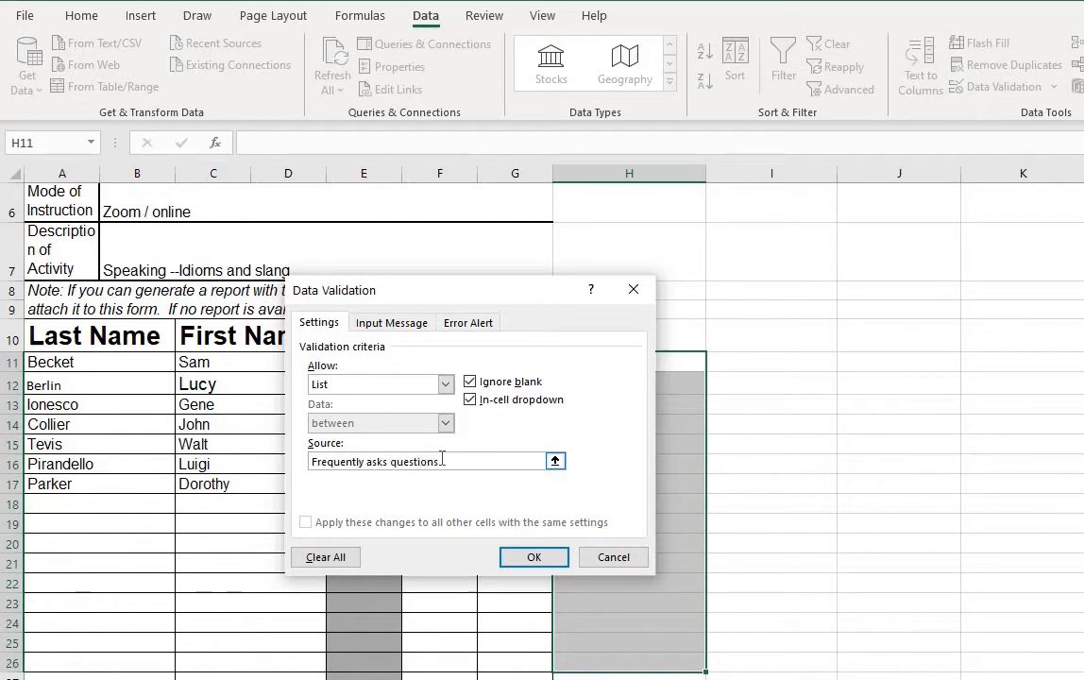
text(, Ask)
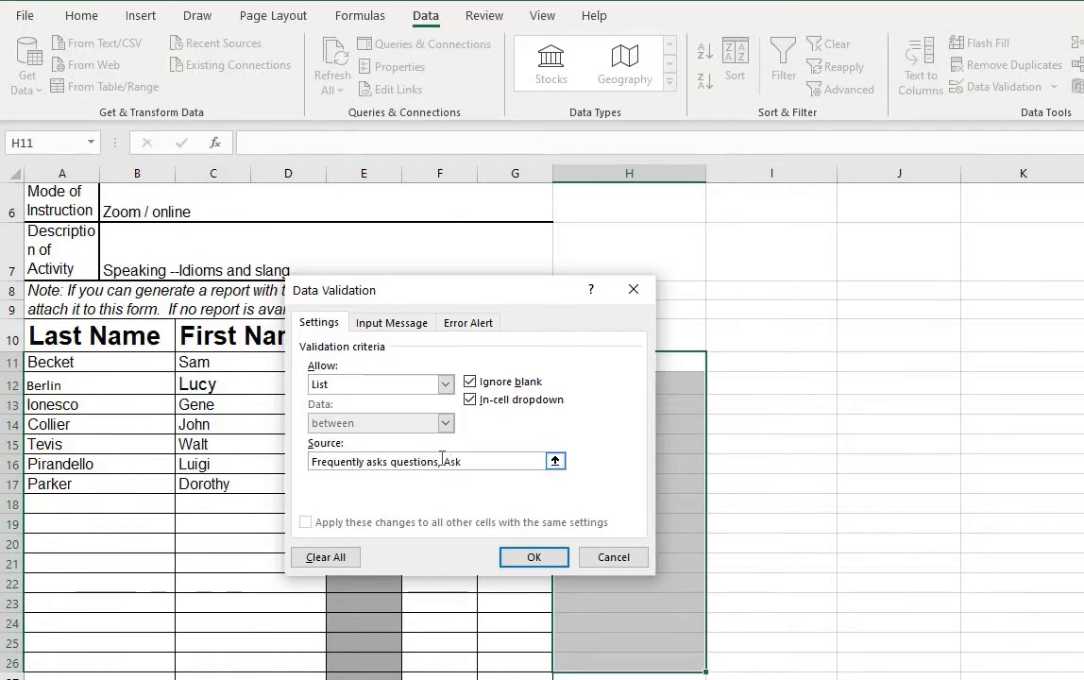
text( questions for cla)
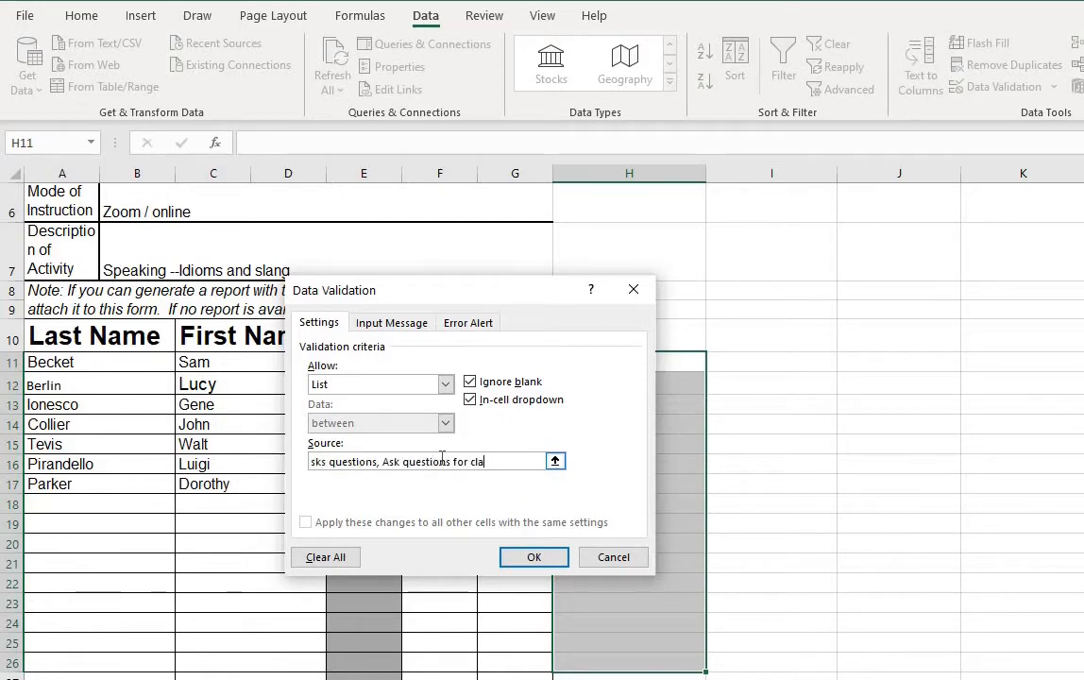
text(rification, Rarely )
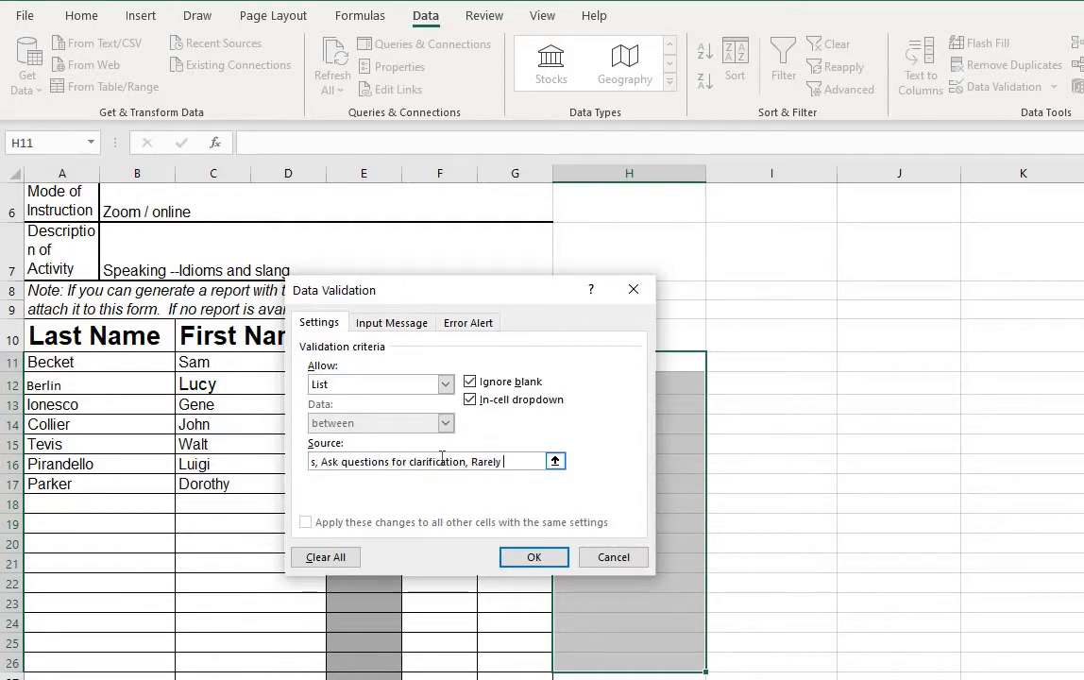
text(asks questions)
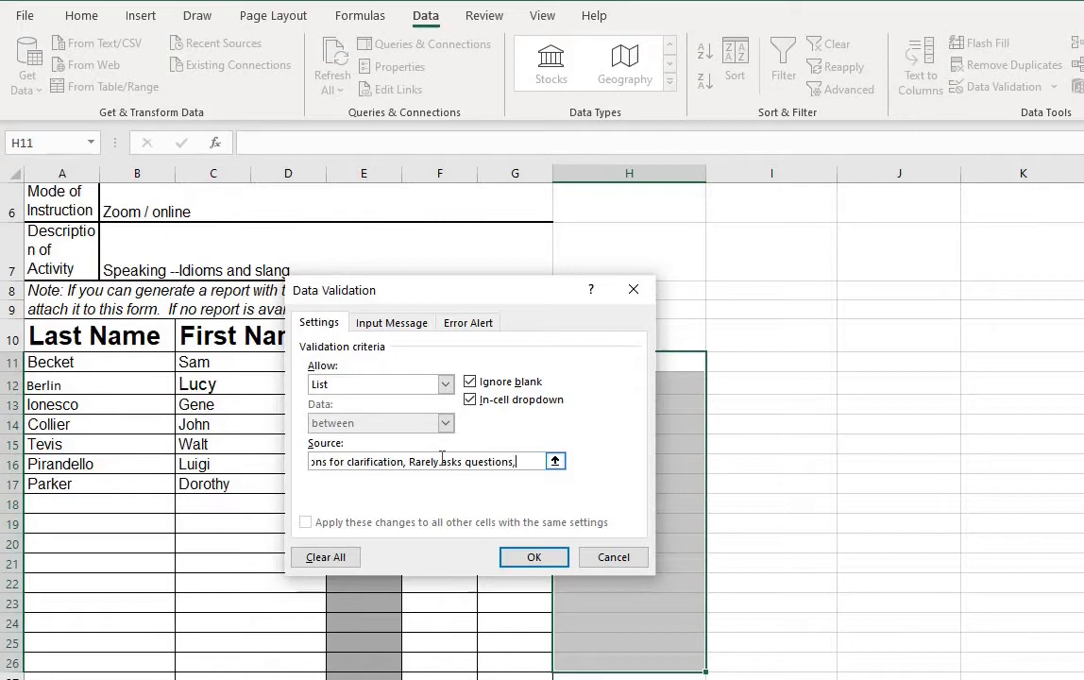
text(,)
click(534, 557)
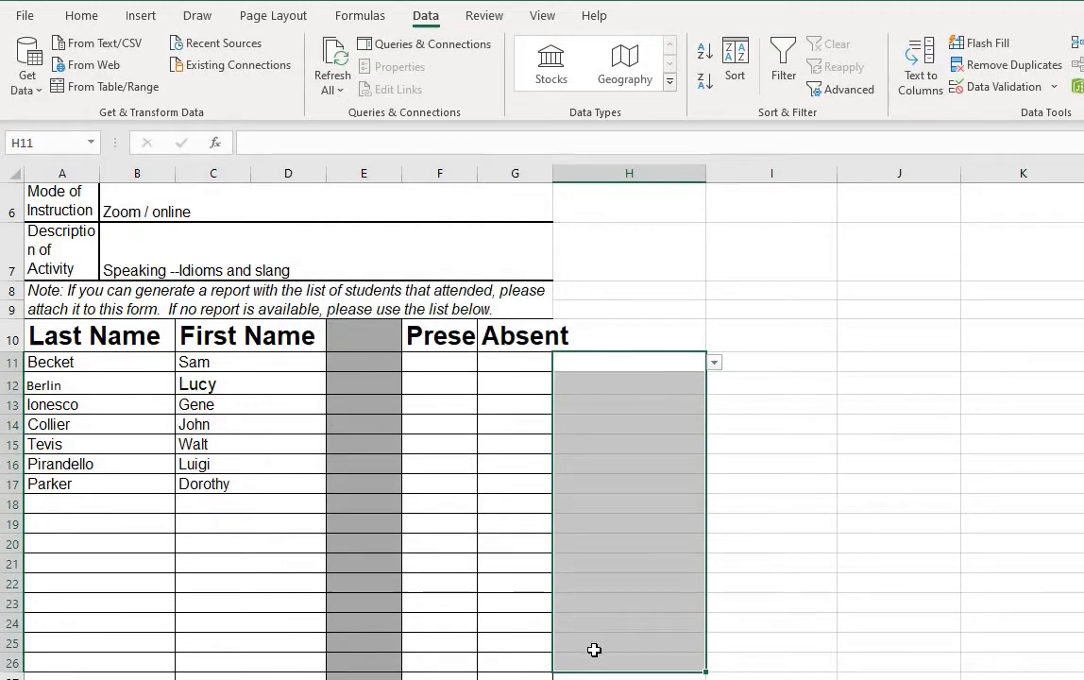
Step: Open the drop-down in H11 to review its options
click(652, 321)
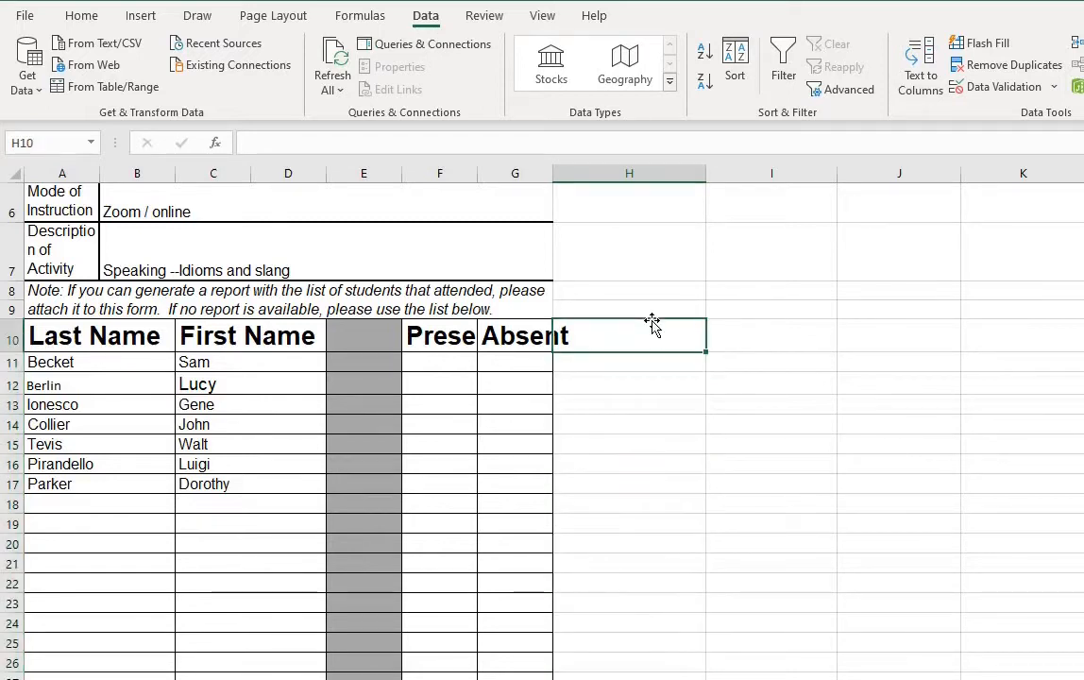
click(666, 370)
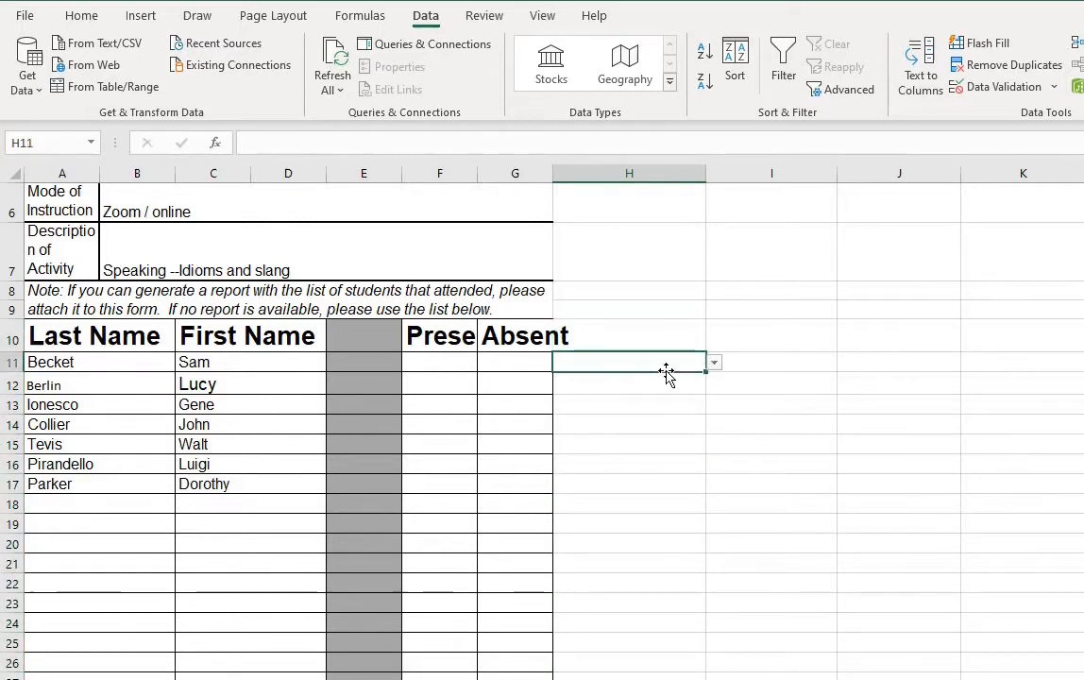
click(715, 364)
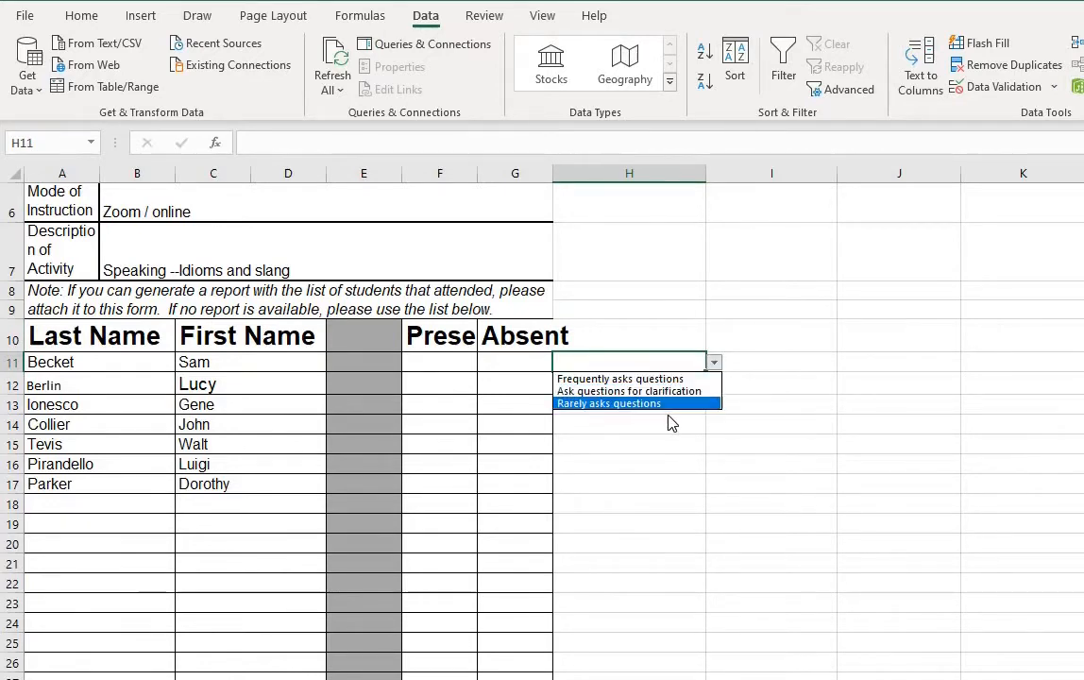
Step: Select I11:I26 and start a data validation rule that allows a List
drag(732, 362, 731, 668)
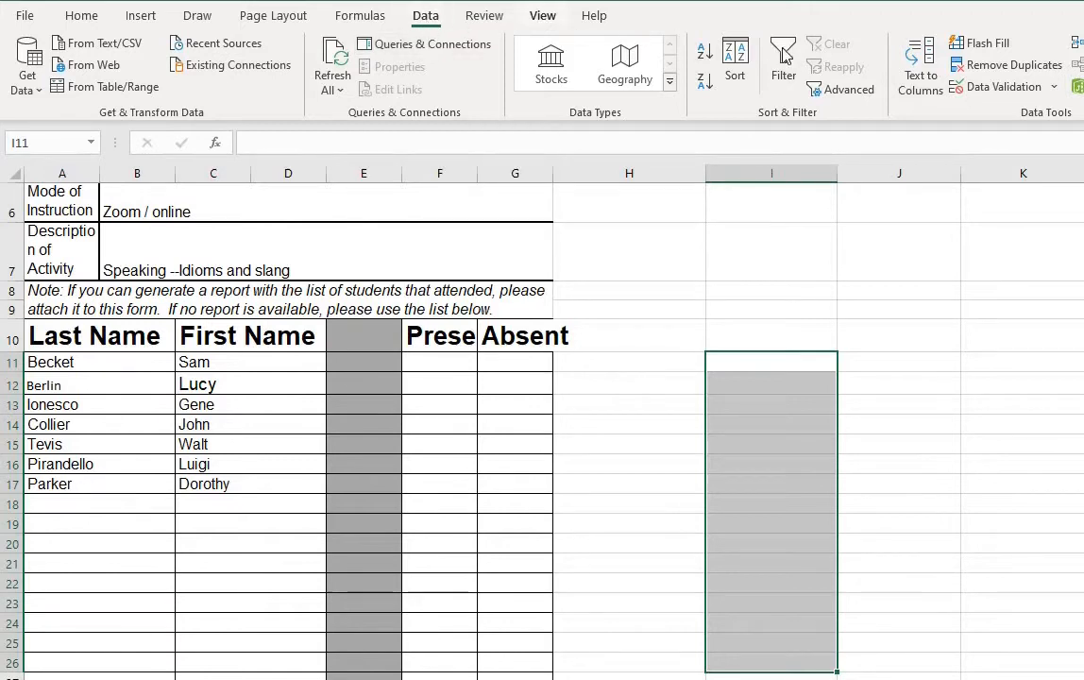
click(982, 88)
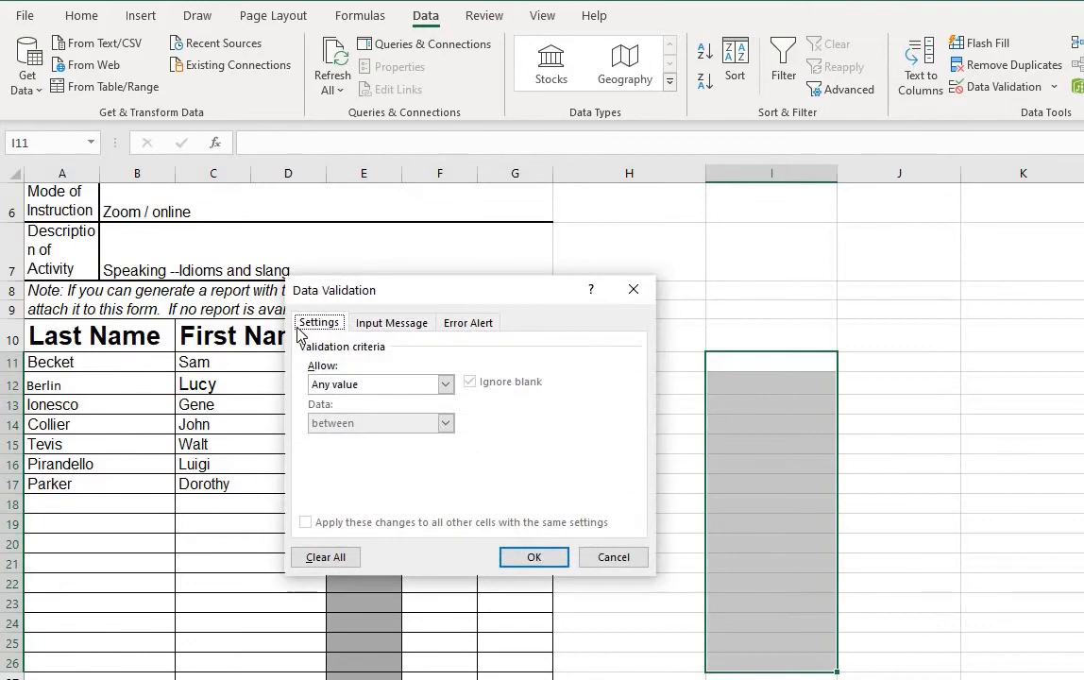
click(446, 385)
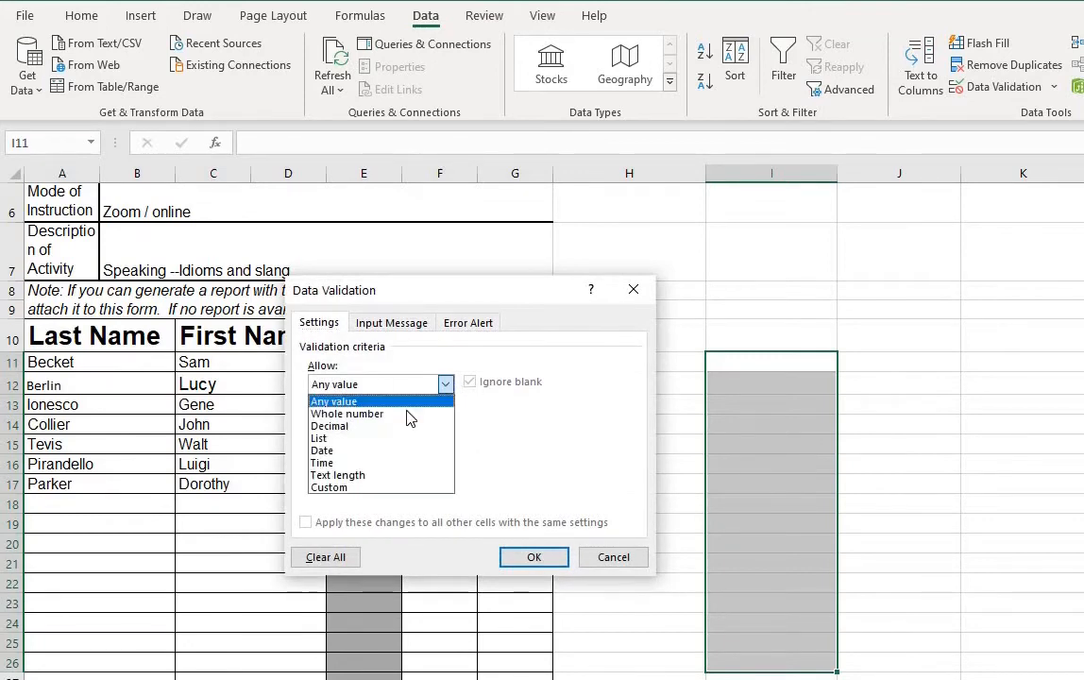
click(326, 439)
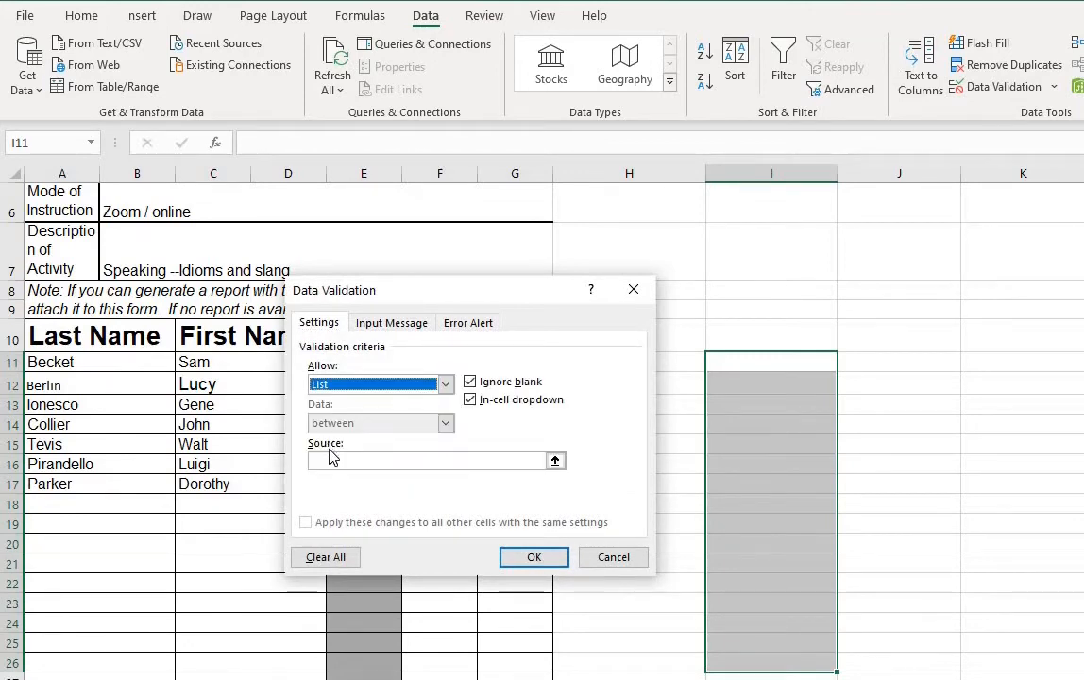
Step: Set the list source to Needs help with writing, Needs help with grammar, Needs help with speaking, and apply the rule
click(334, 460)
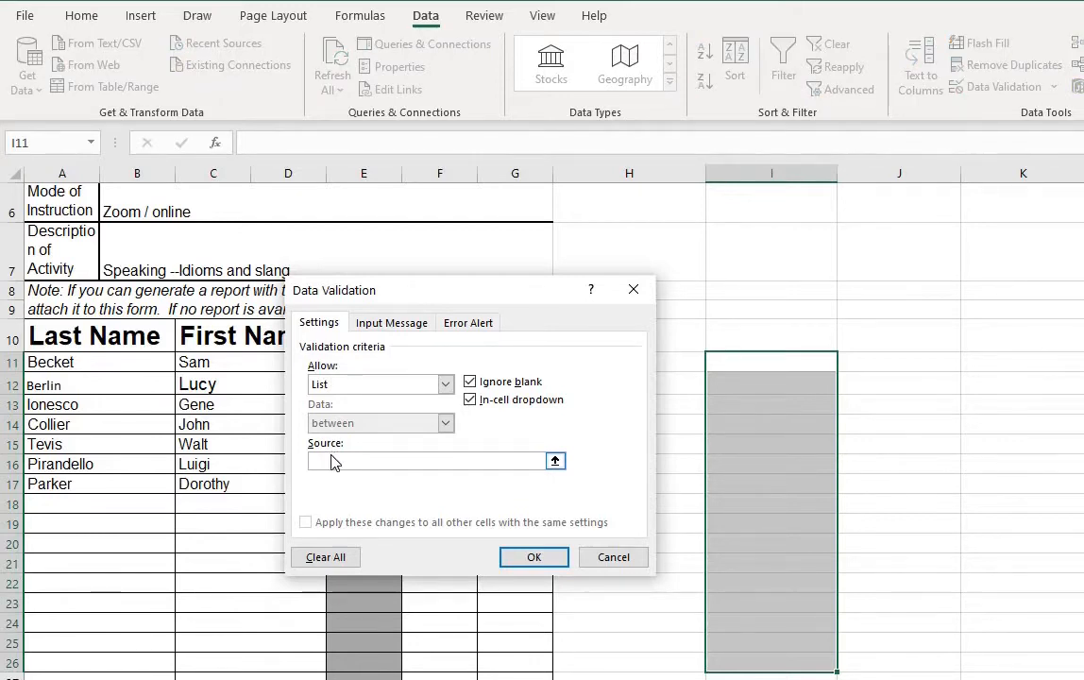
text(Needs help with writing)
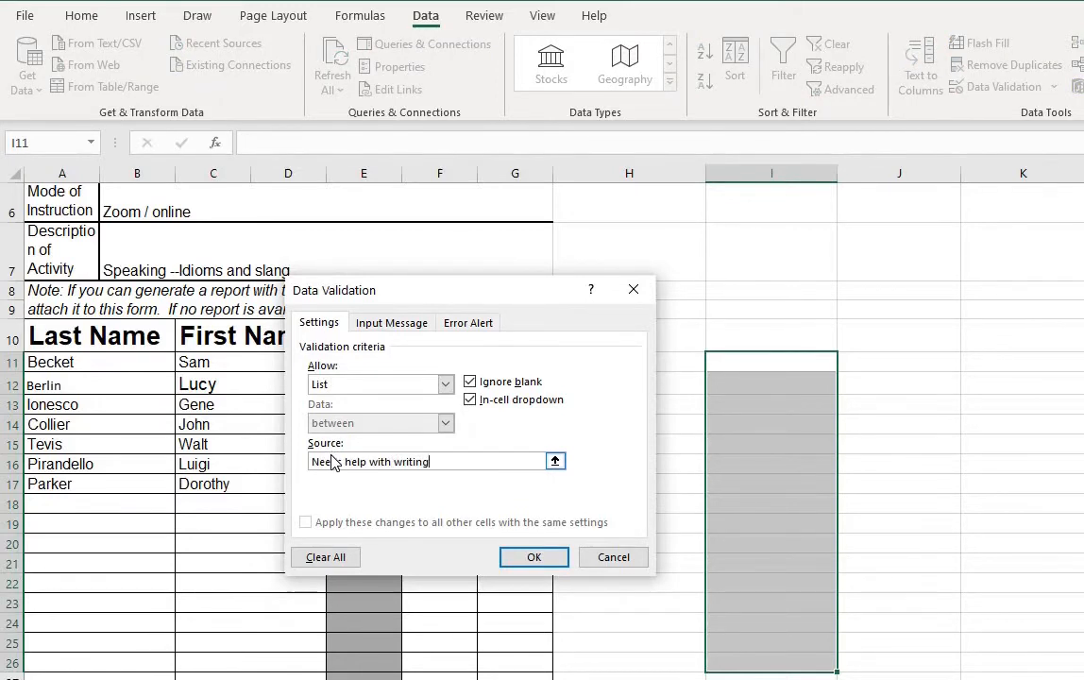
text(, Needs help with g)
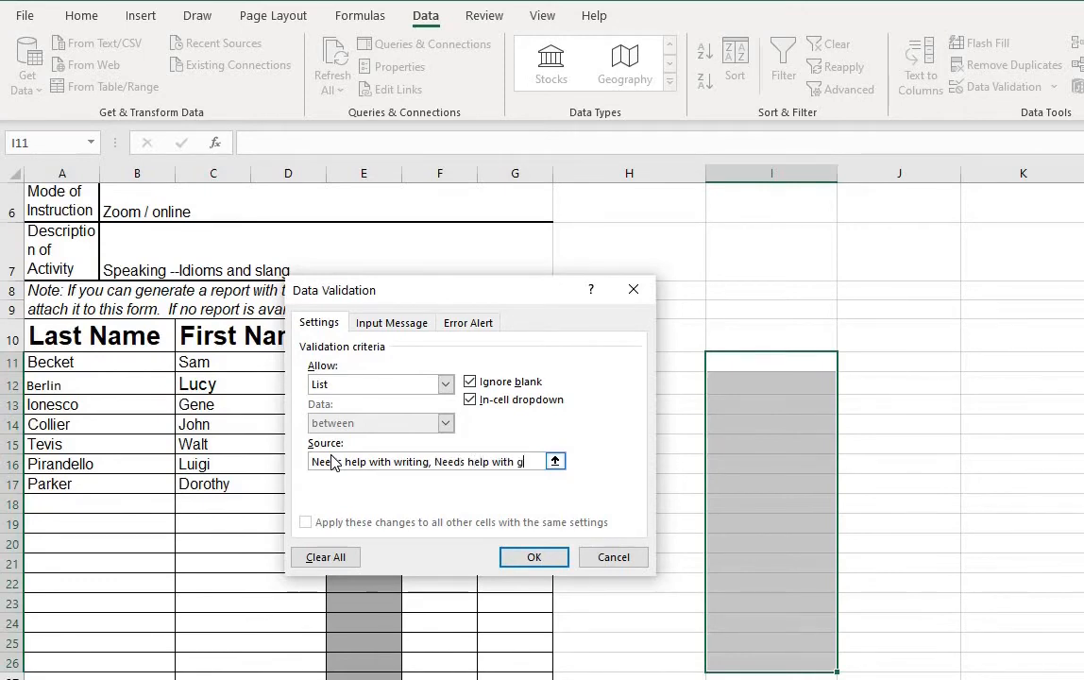
text(rammar, Needs help with speakin)
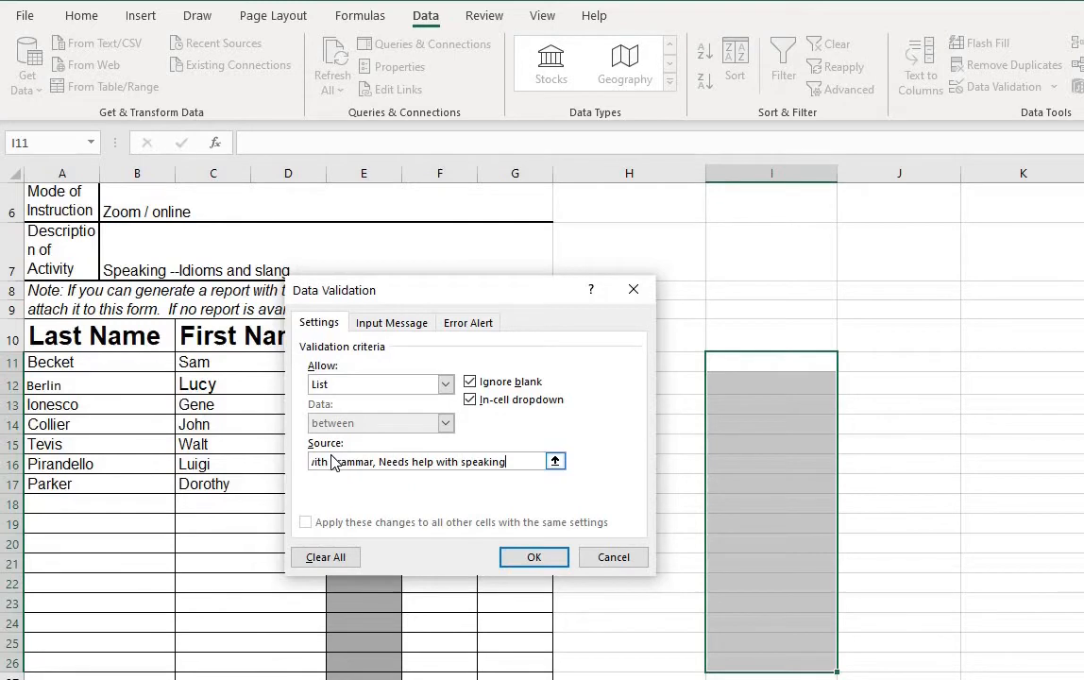
click(531, 557)
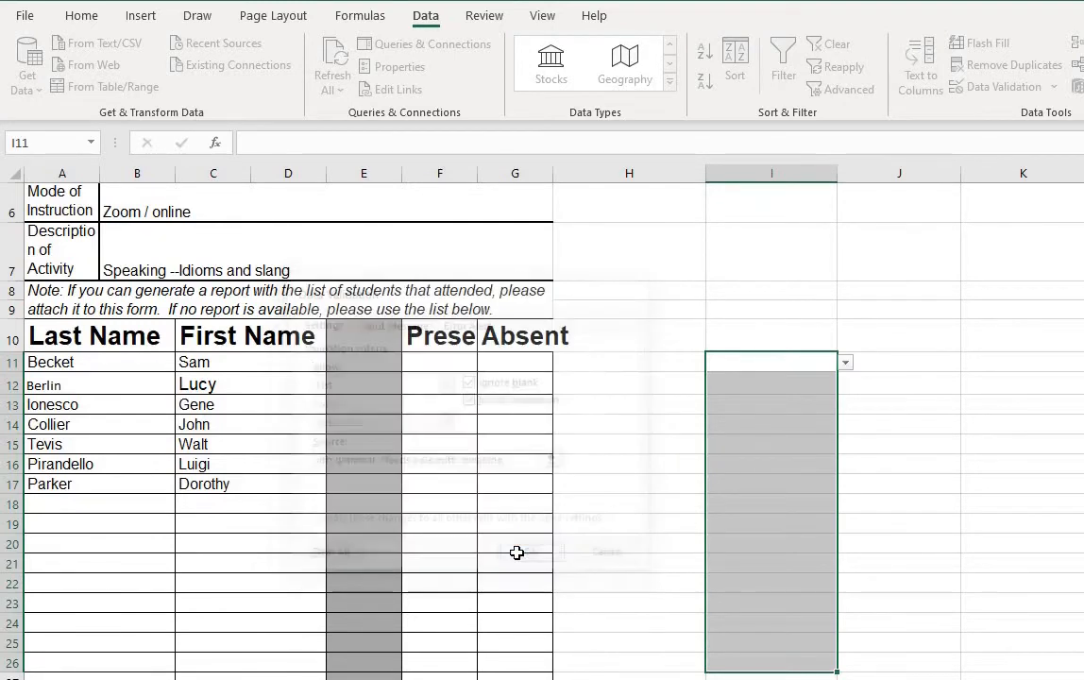
Step: Open the drop-down in I12 to review its options, then close it
click(832, 438)
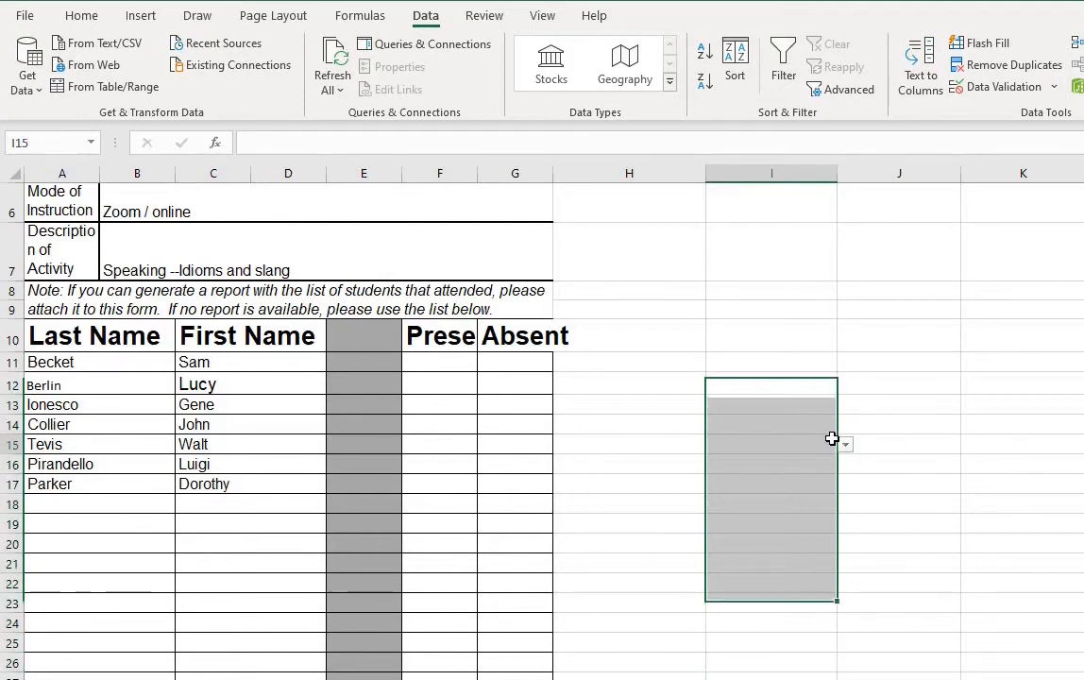
click(798, 386)
click(847, 386)
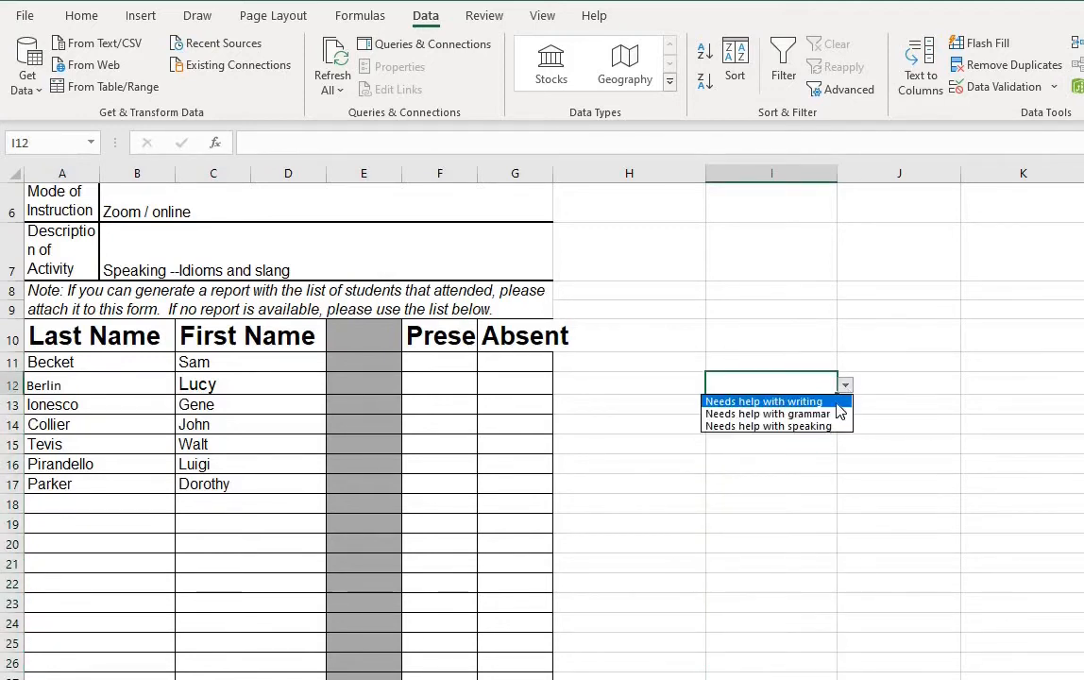
key(Escape)
Step: Open the drop-down in H11 again to review its options
click(651, 335)
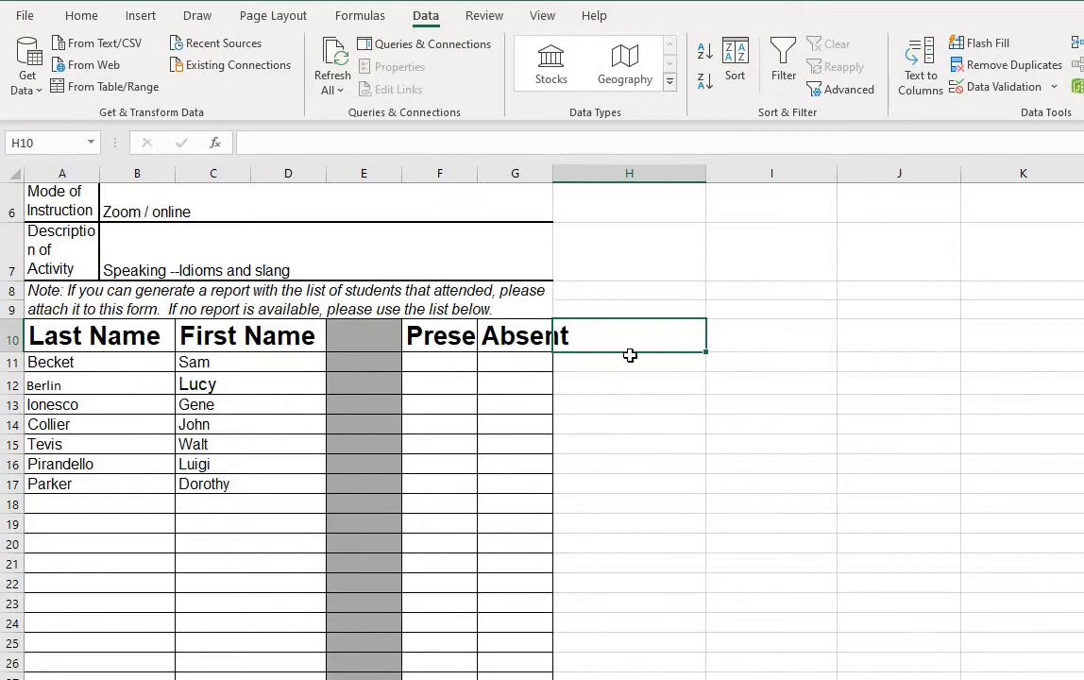
click(635, 370)
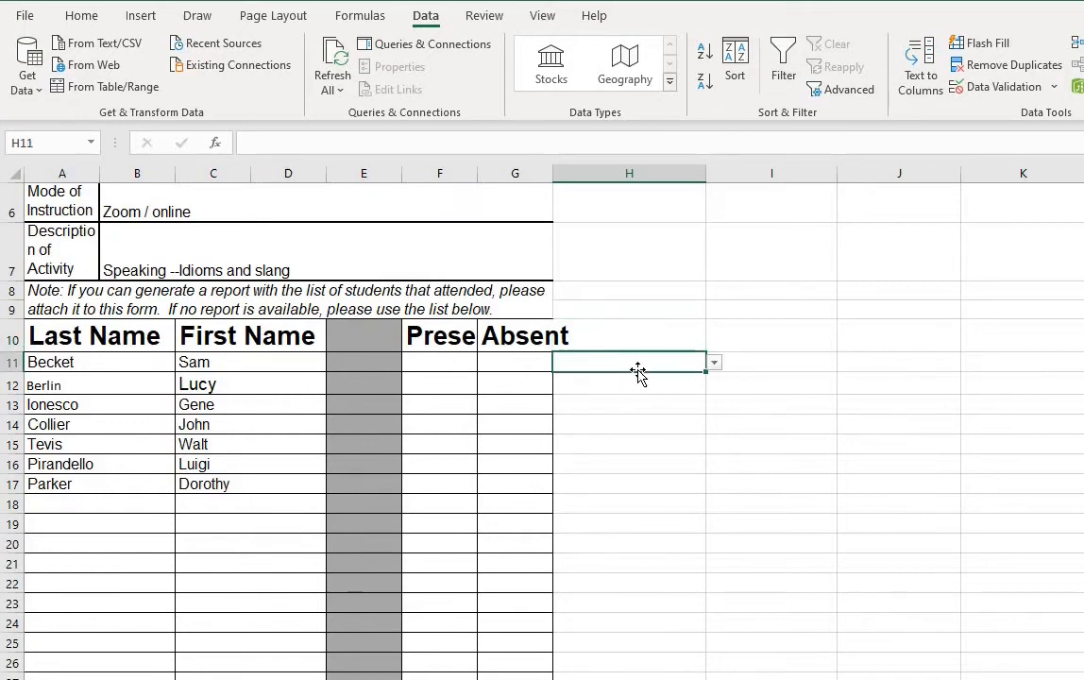
click(714, 364)
click(715, 370)
Step: Enter the header Questions in H10
click(631, 340)
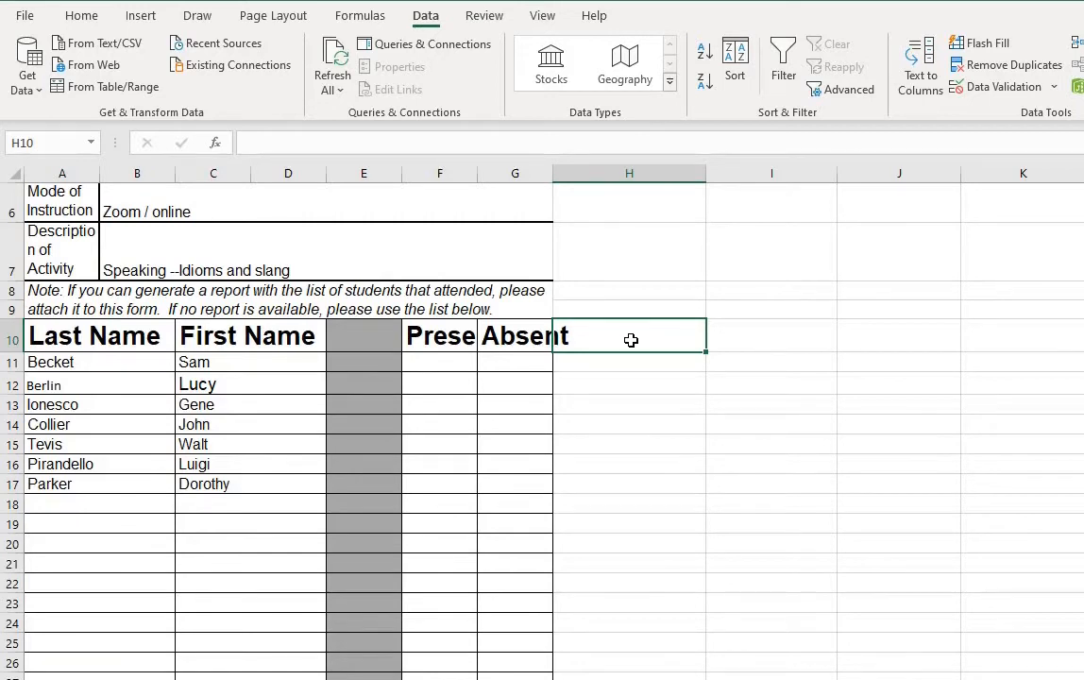
double_click(631, 340)
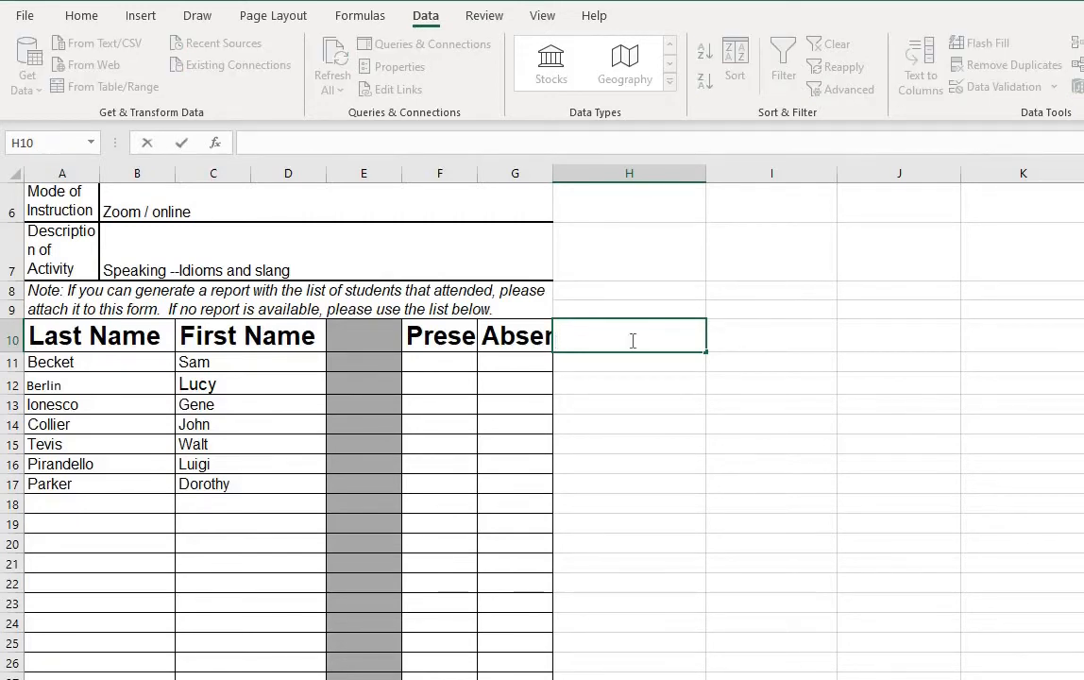
text(Ques)
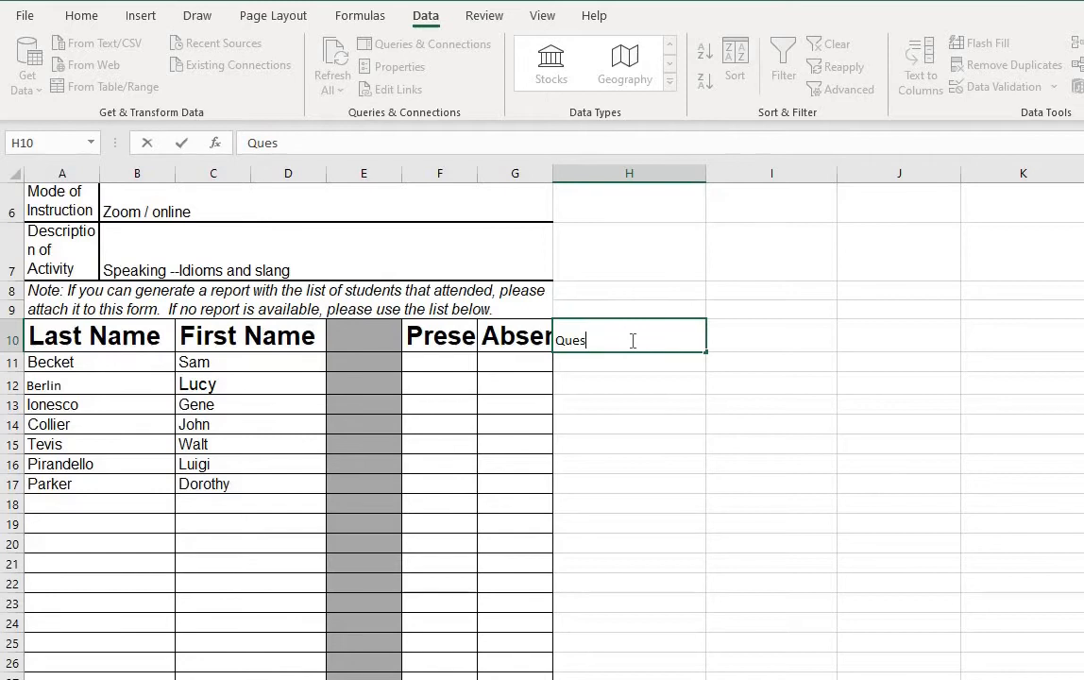
text(tions)
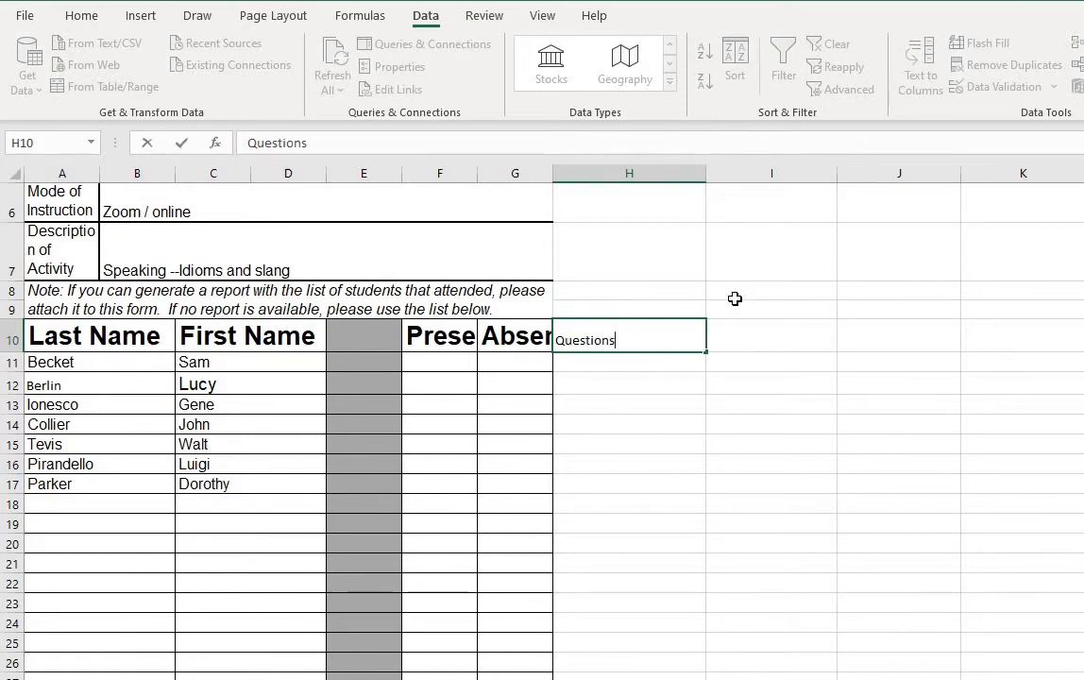
Step: Enter the header Needs improvement in I10
click(725, 347)
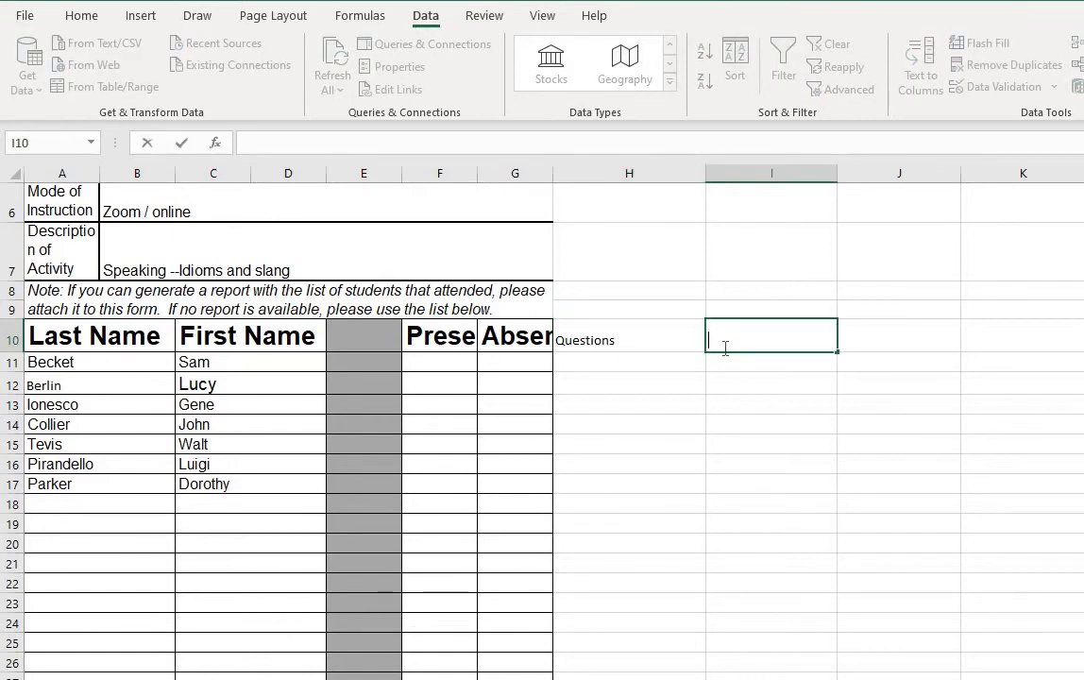
text(Needs improvement)
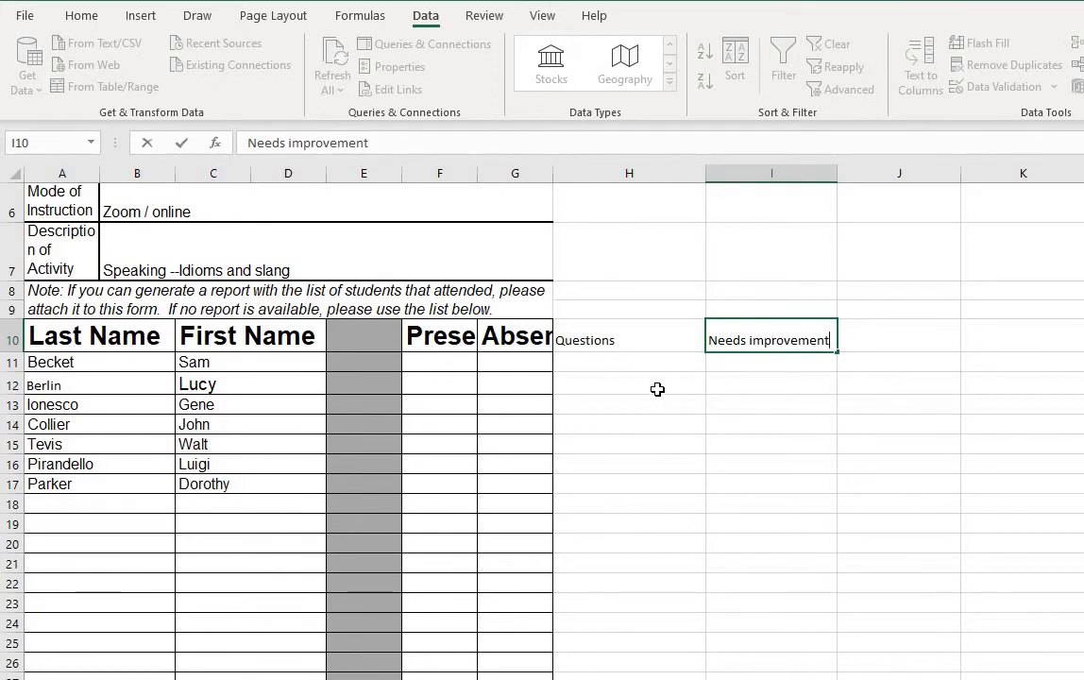
Step: Choose Needs help with grammar from the drop-down list in I11
click(462, 362)
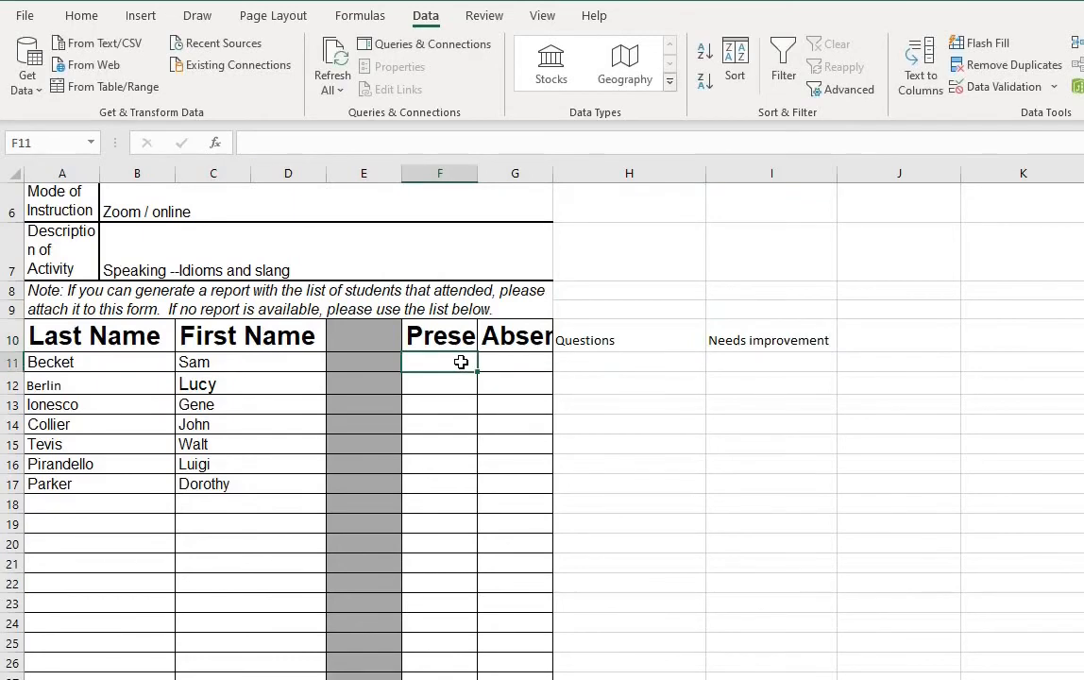
click(589, 366)
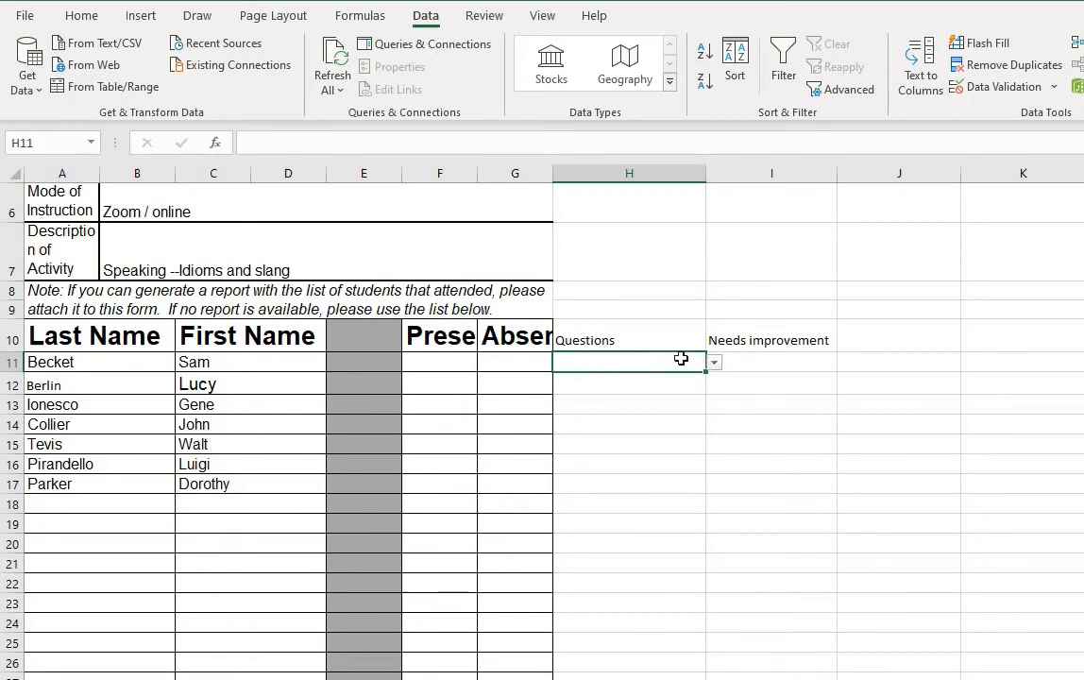
click(802, 363)
click(848, 368)
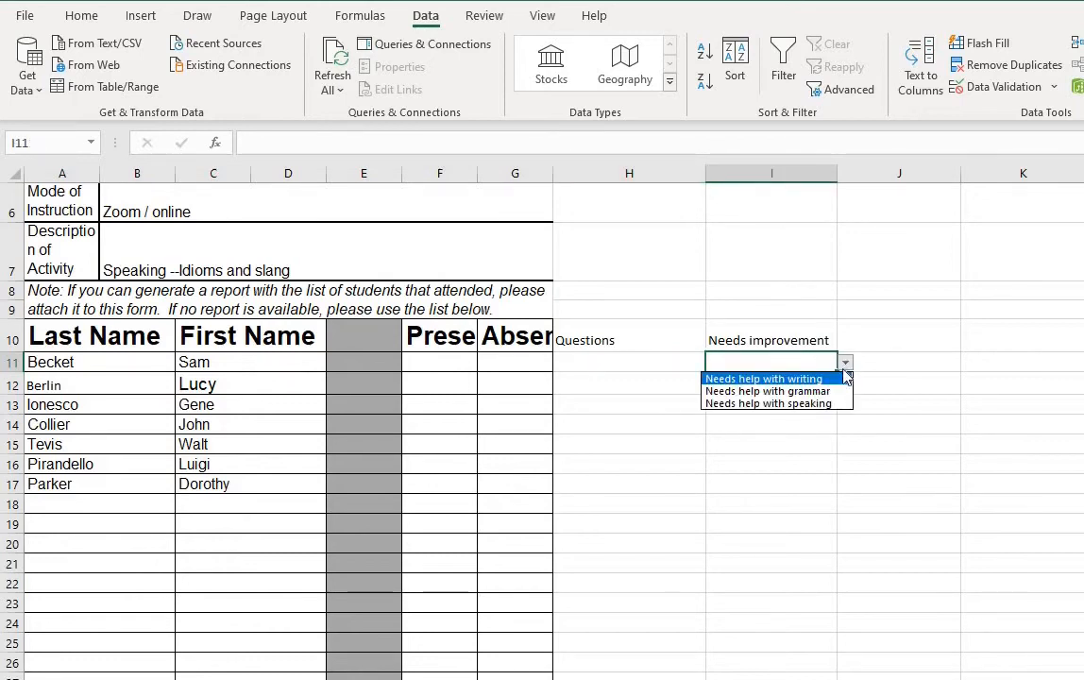
click(801, 391)
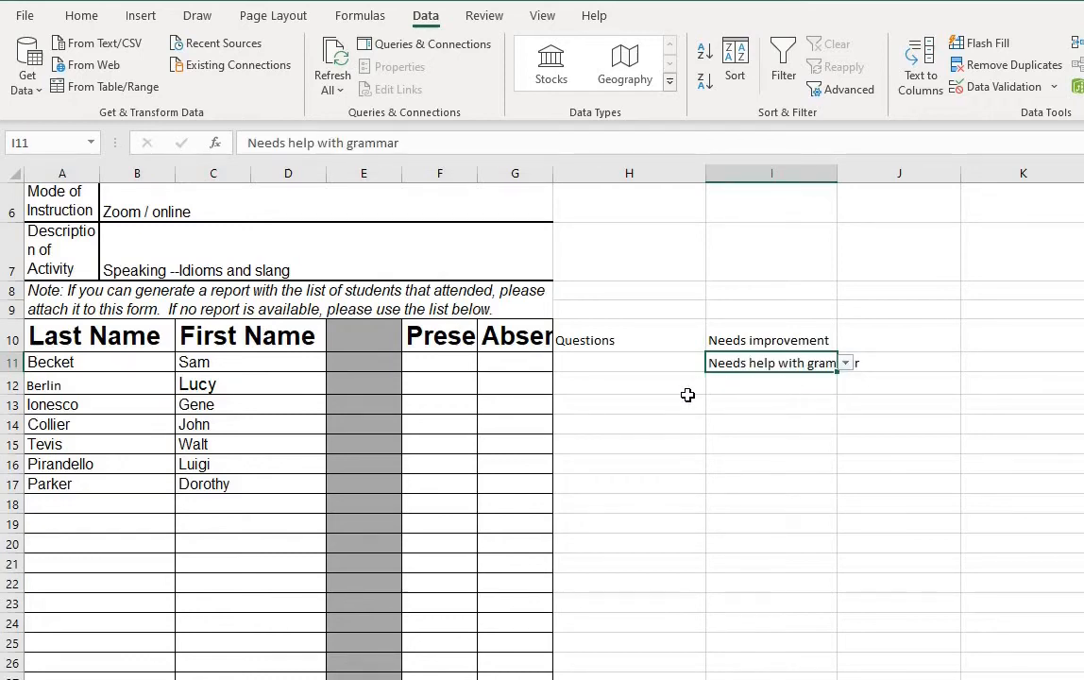
Step: Choose Rarely asks questions from the drop-down list in H12
click(638, 381)
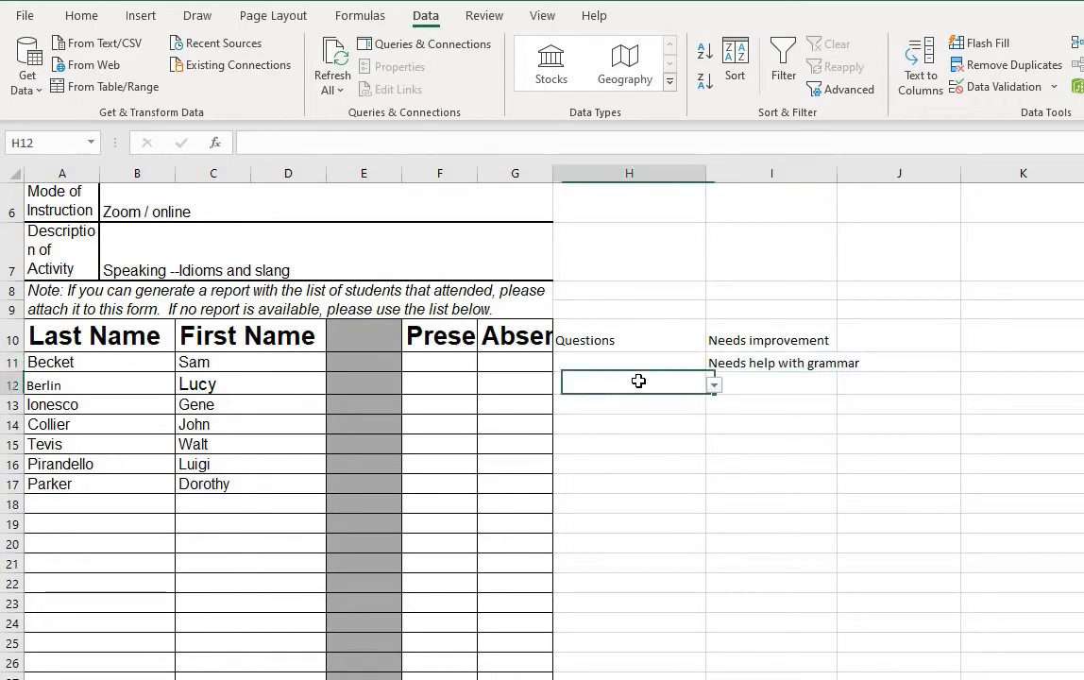
click(715, 387)
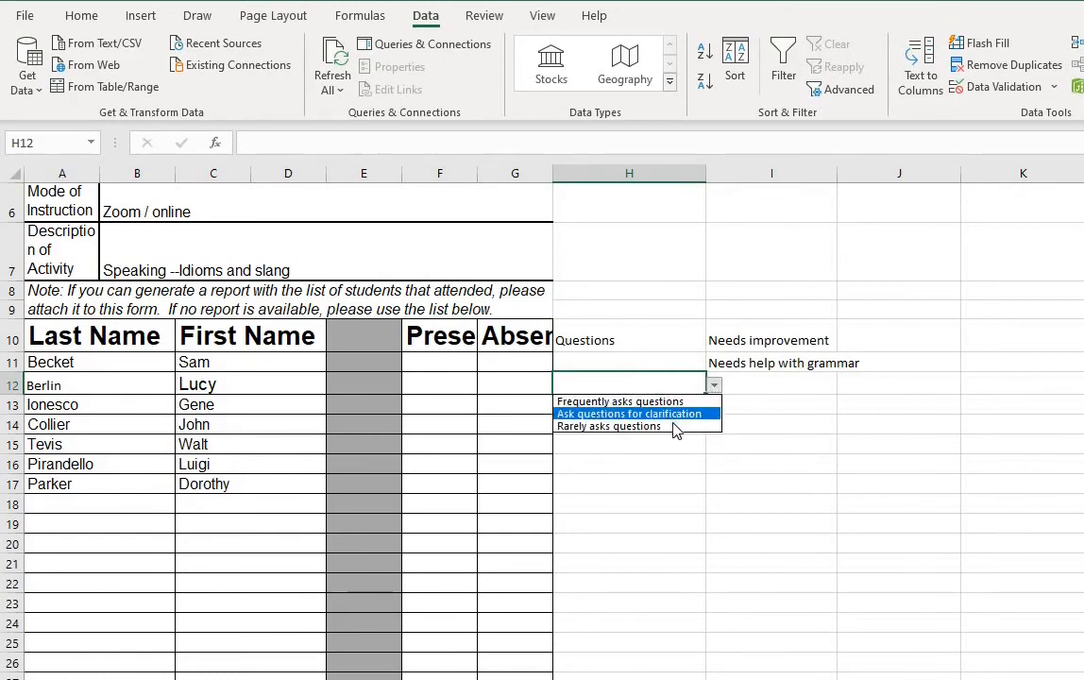
click(673, 426)
Step: Choose Needs help with writing from the drop-down list in I12
click(761, 380)
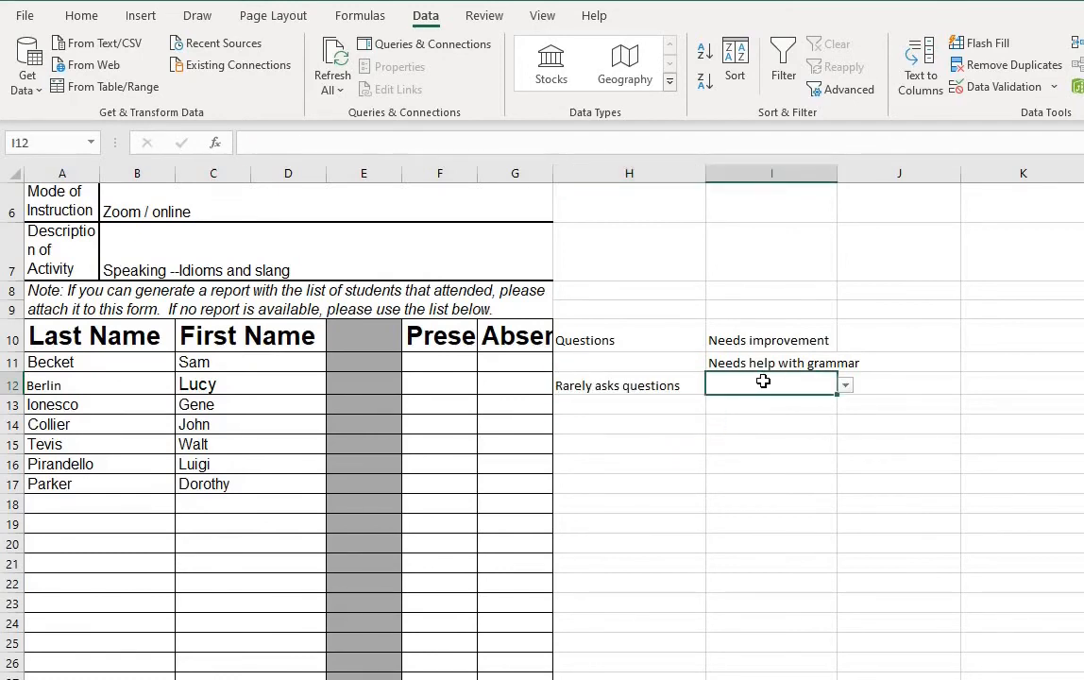
click(848, 391)
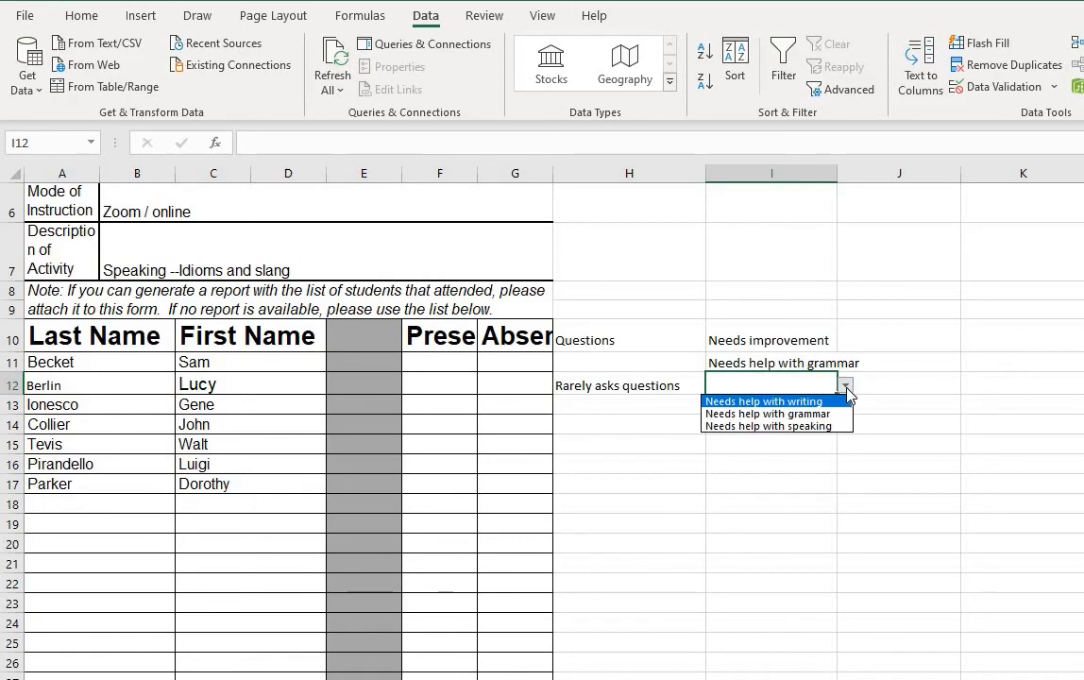
click(812, 405)
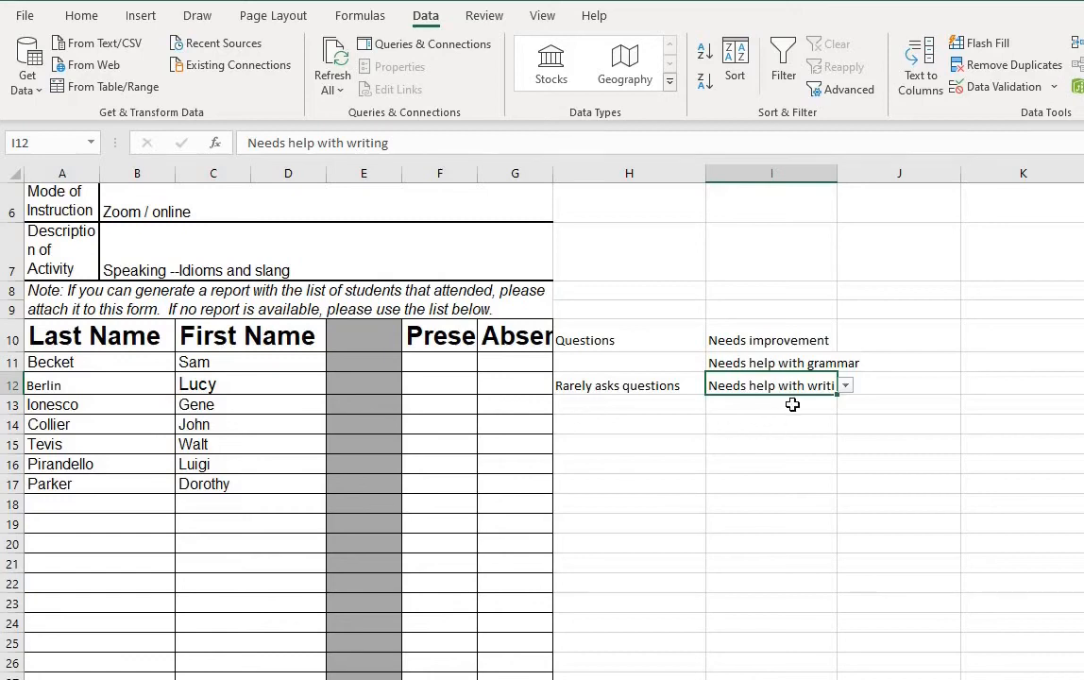
click(1002, 406)
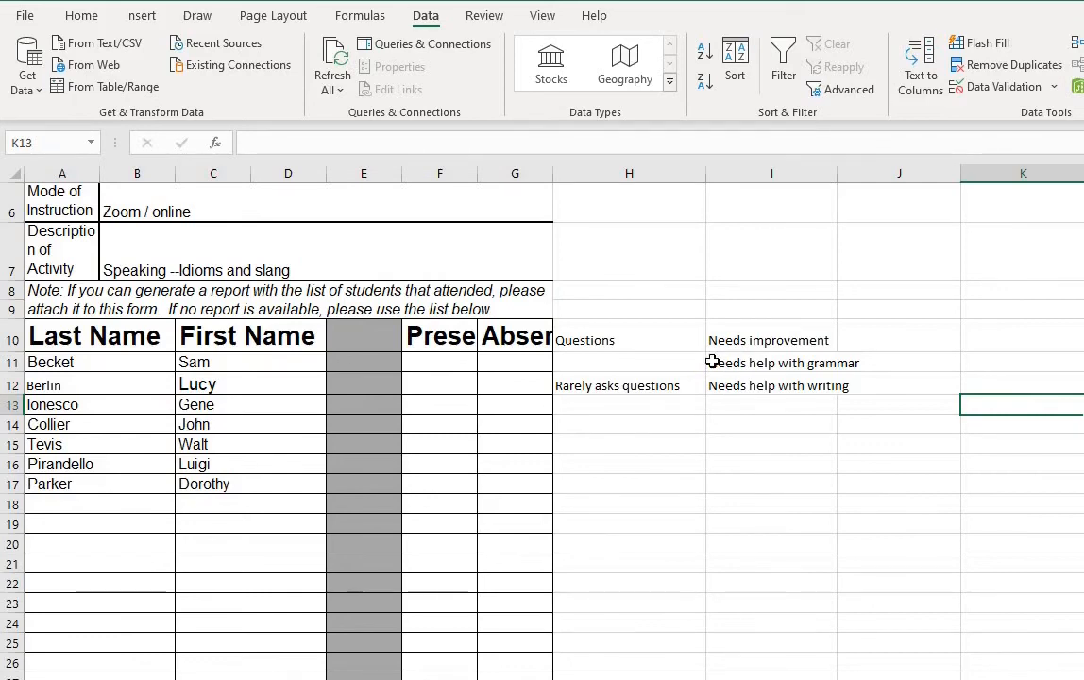
Step: Clear all data validation from I11 through I26
drag(713, 360, 743, 664)
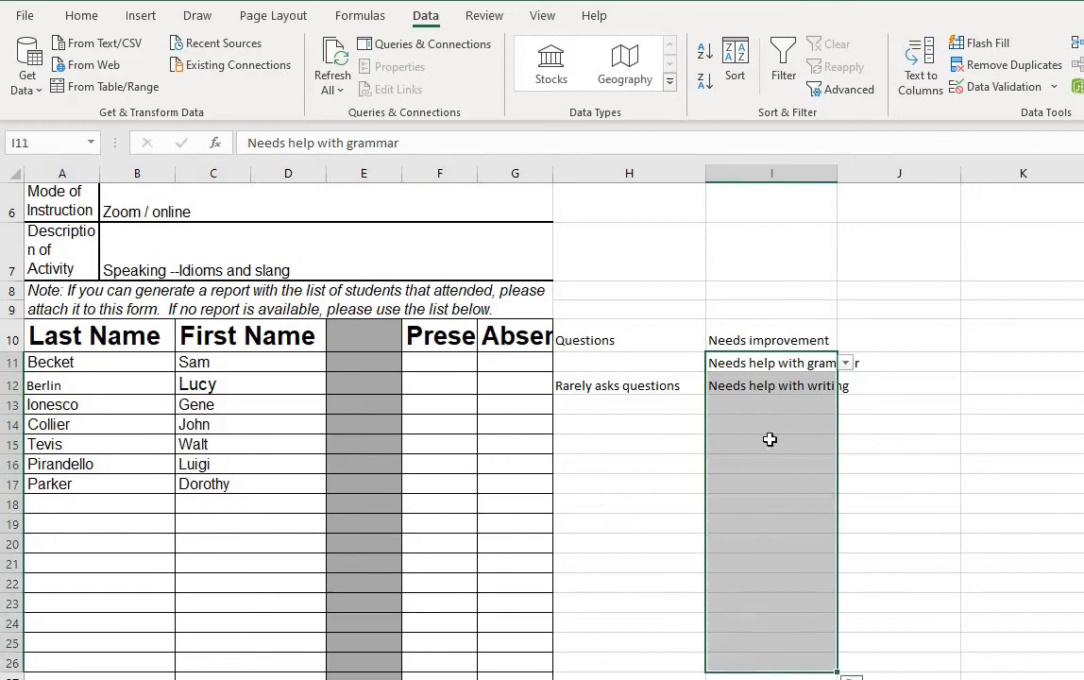
click(1004, 88)
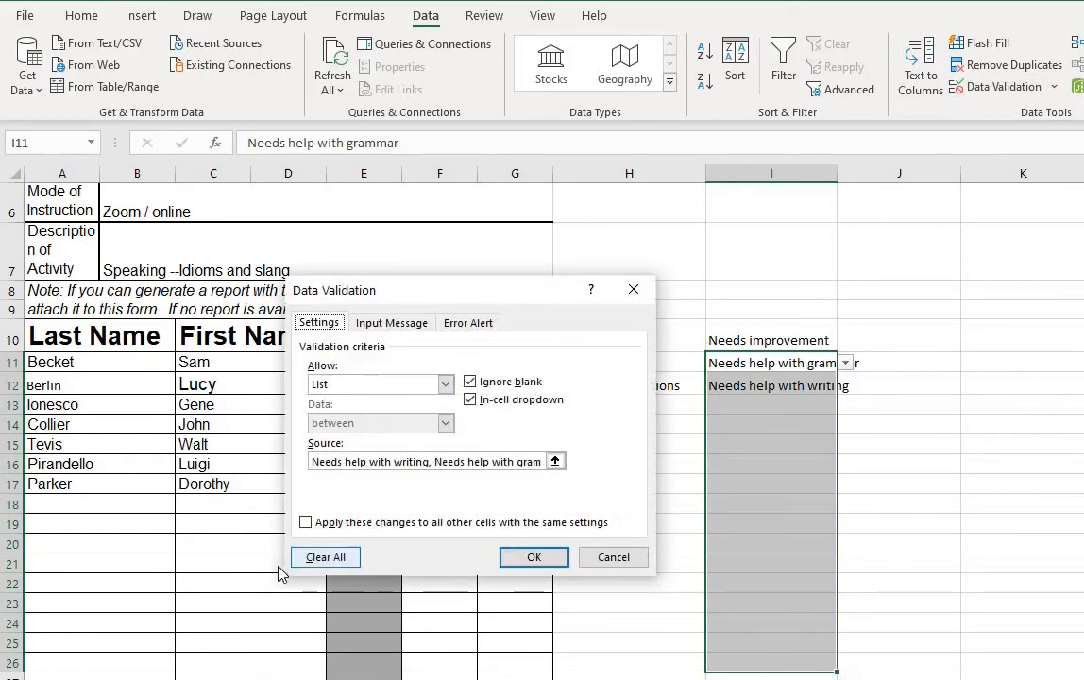
click(329, 560)
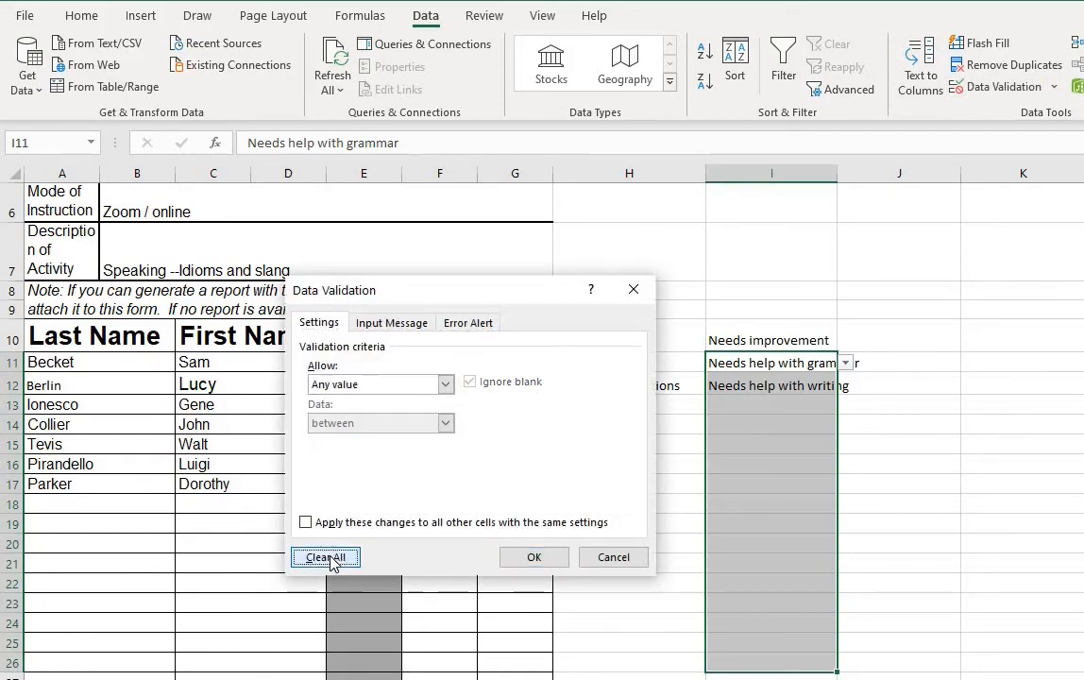
click(535, 558)
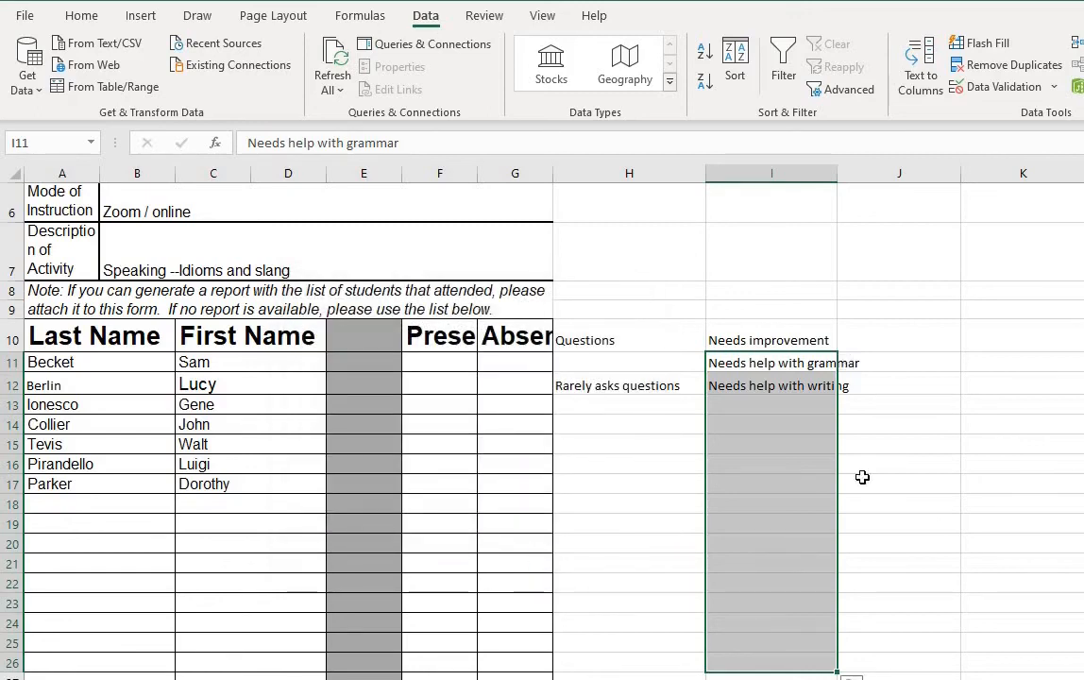
Step: Delete the entries in I12 and I11
click(862, 425)
click(809, 387)
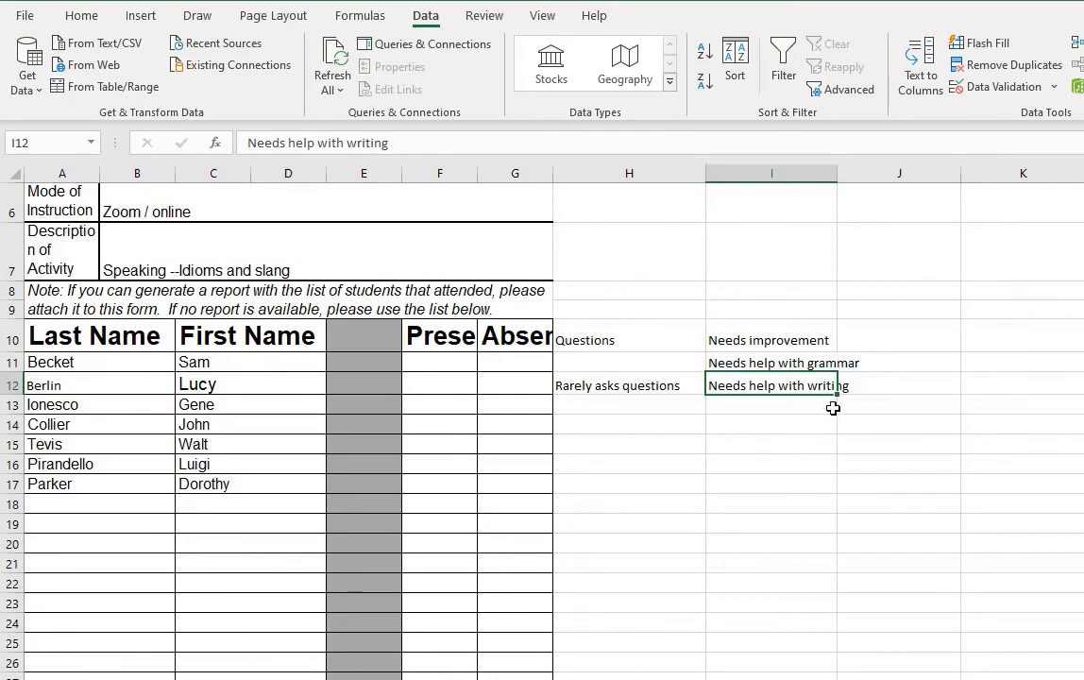
key(BackSpace)
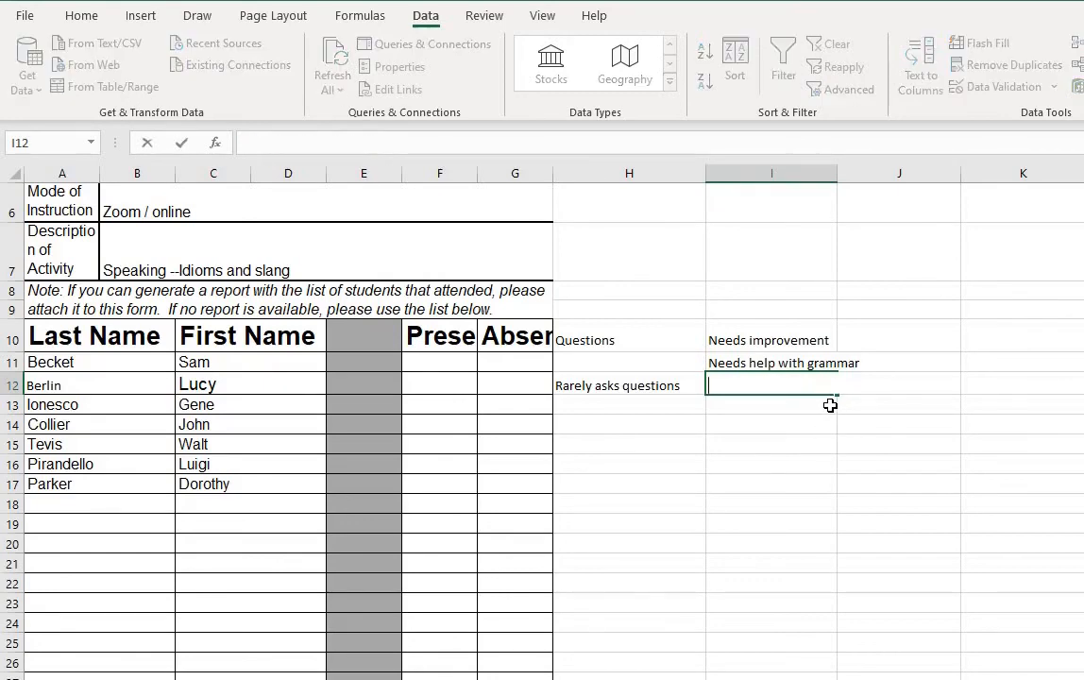
click(805, 360)
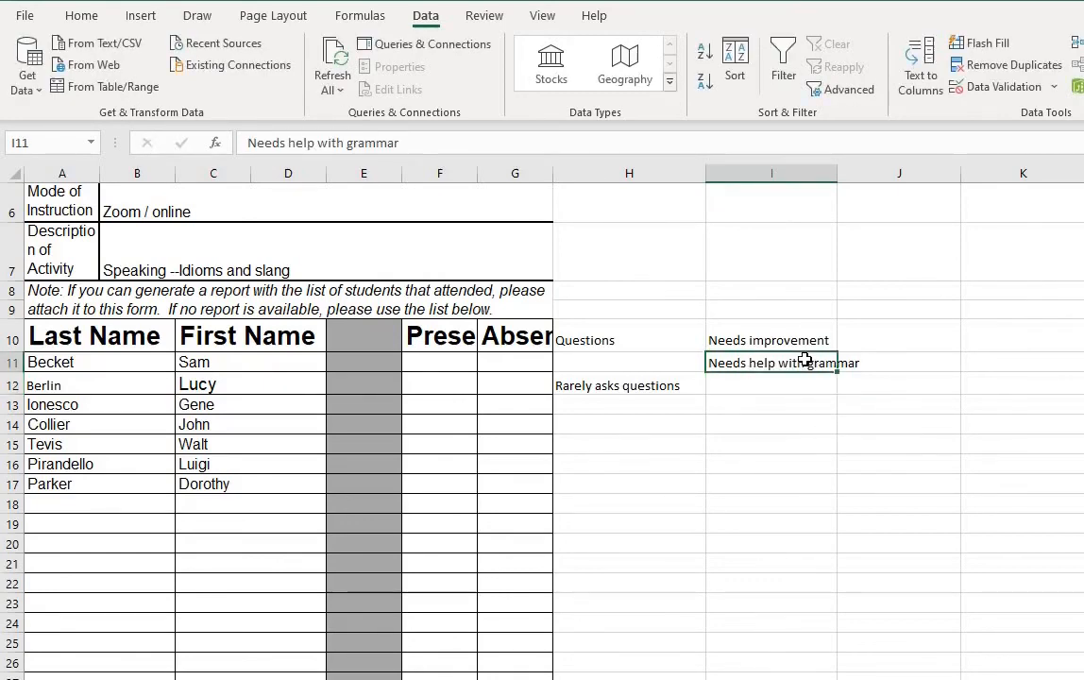
key(BackSpace)
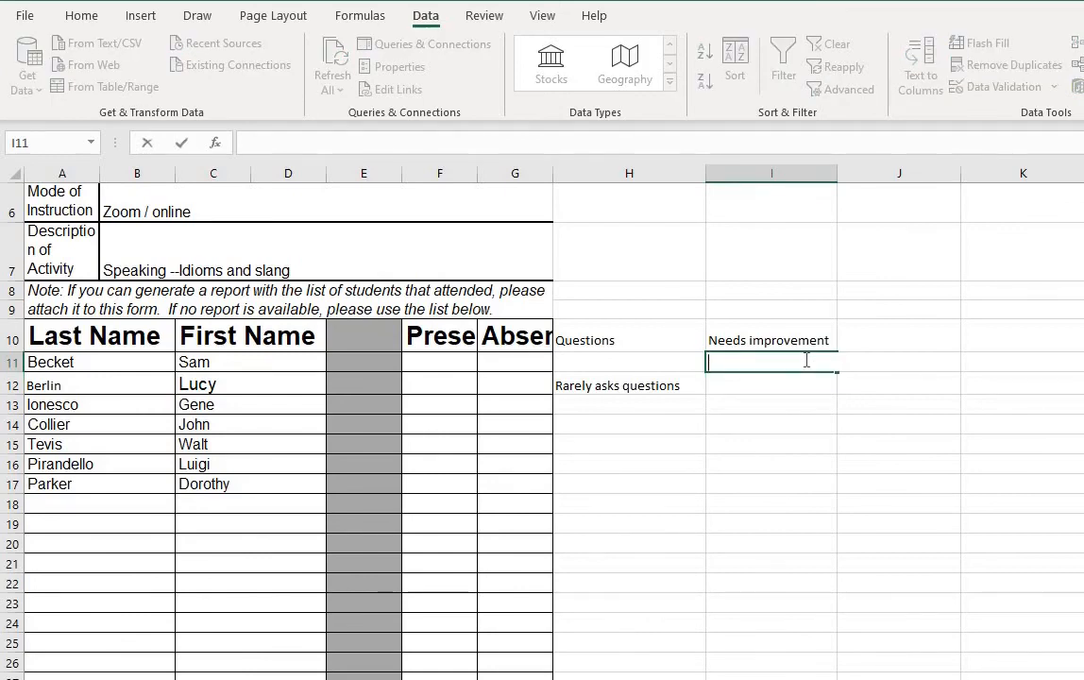